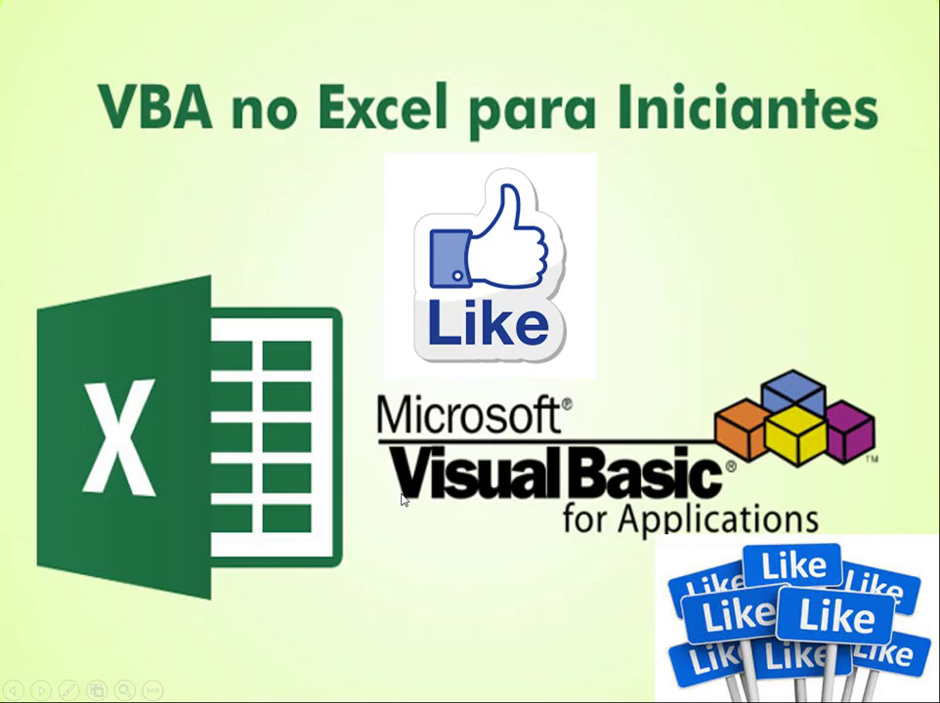
# Step: Move past the course title slide to the VENDAS sheet with its six sales rows
pyautogui.click(402, 500)
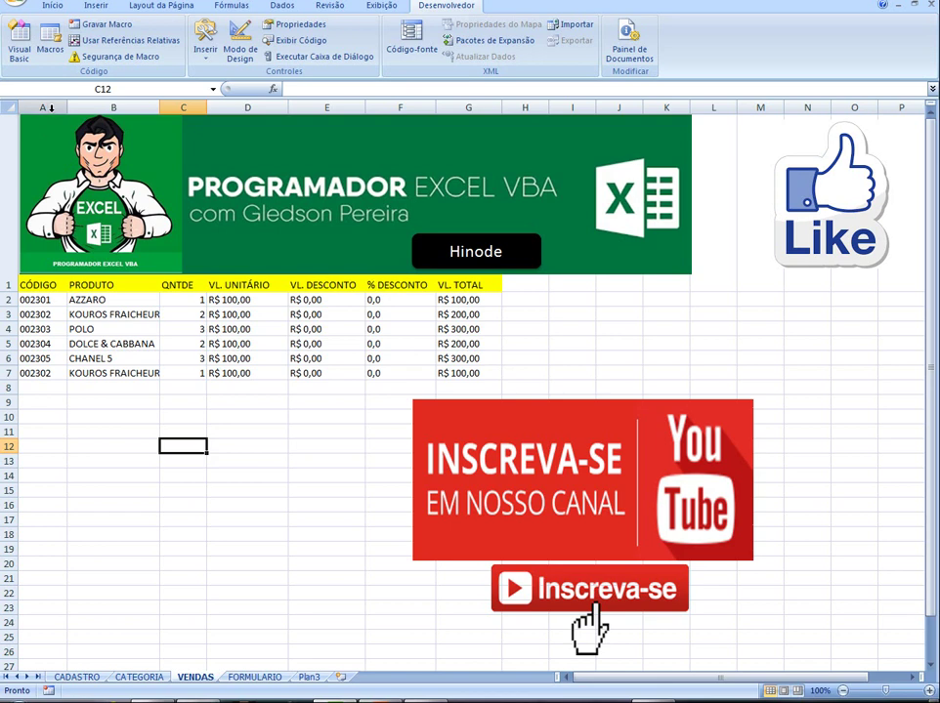
# Step: Insert two empty columns at A:B, before CÓDIGO in the VENDAS table
pyautogui.moveTo(50, 107); pyautogui.dragTo(113, 107)
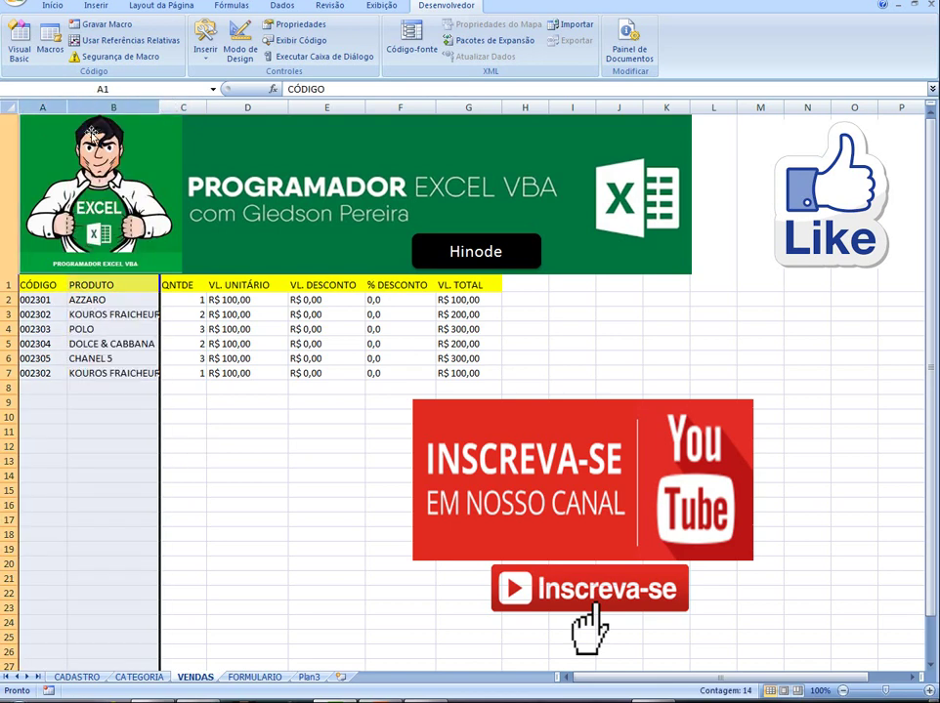
pyautogui.hotkey('ctrl', '+')
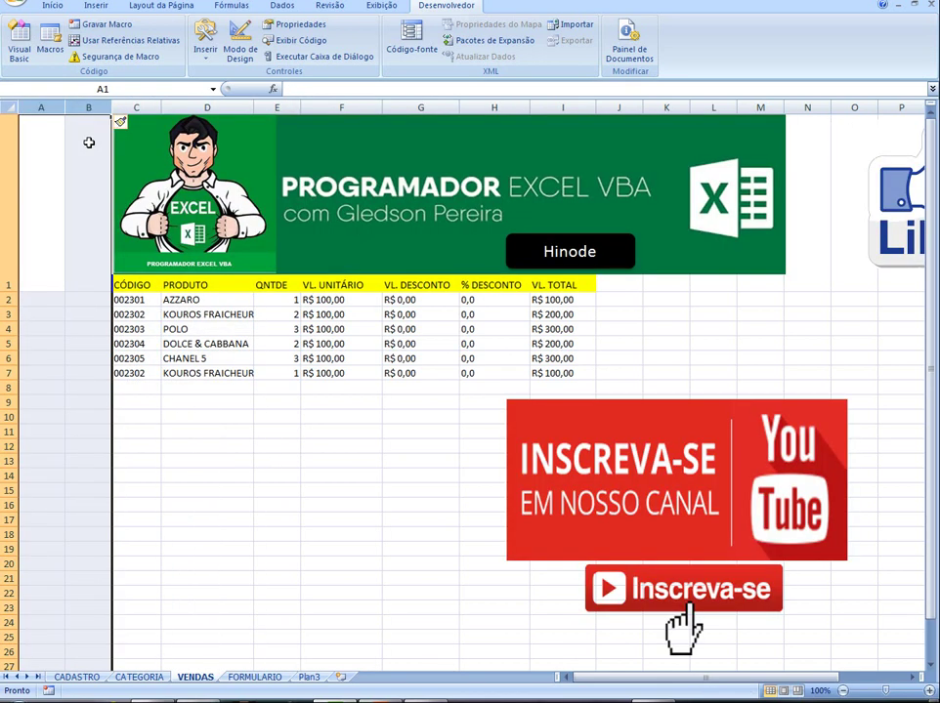
pyautogui.click(338, 471)
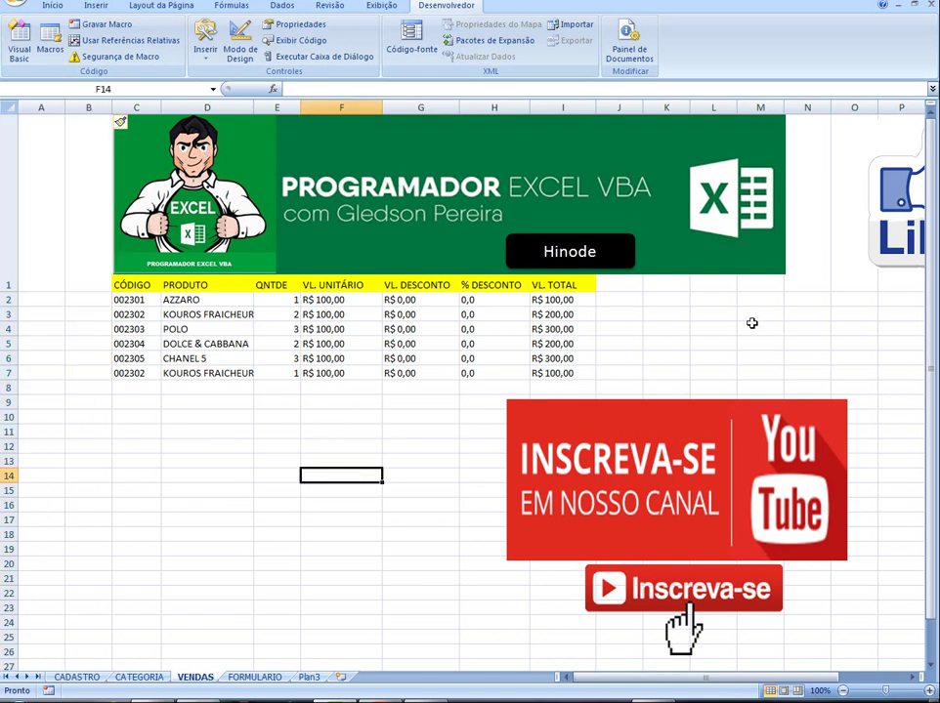
pyautogui.moveTo(867, 246); pyautogui.dragTo(795, 245)
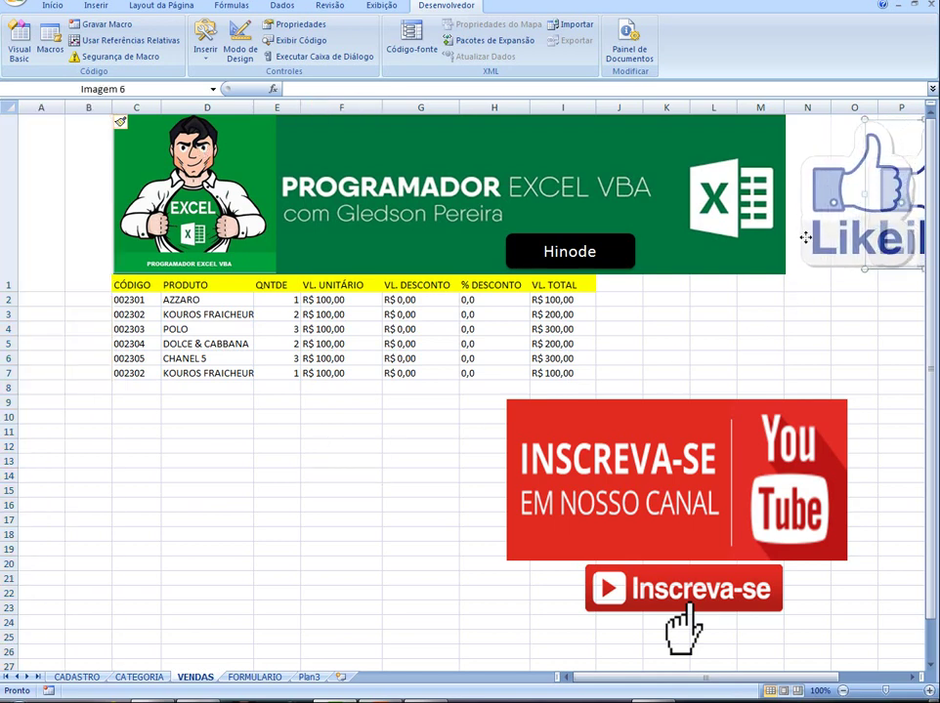
# Step: Enter headers ID CADASTRO in A1 and ID PEDIDO in B1, and autofit both columns
pyautogui.click(44, 246)
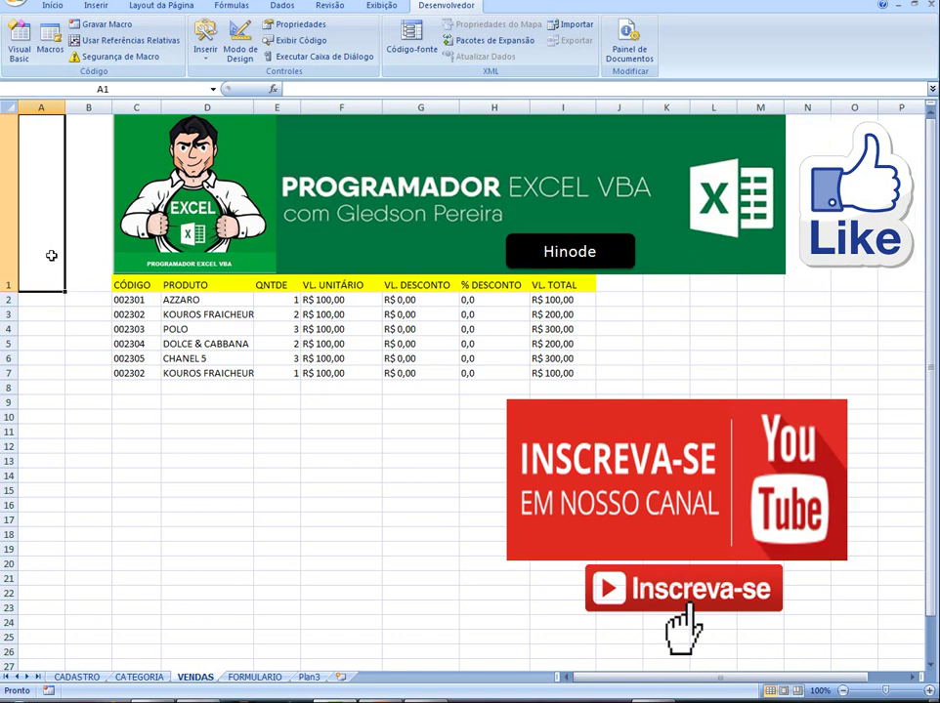
pyautogui.doubleClick(52, 256)
pyautogui.write('ID CAD')
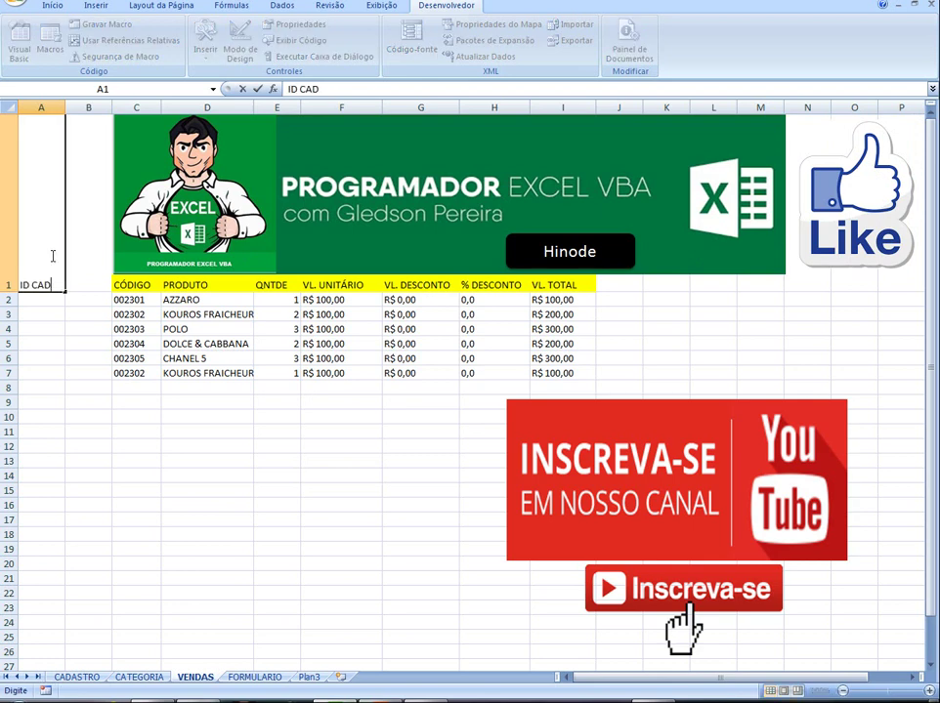
pyautogui.write('ASTRO')
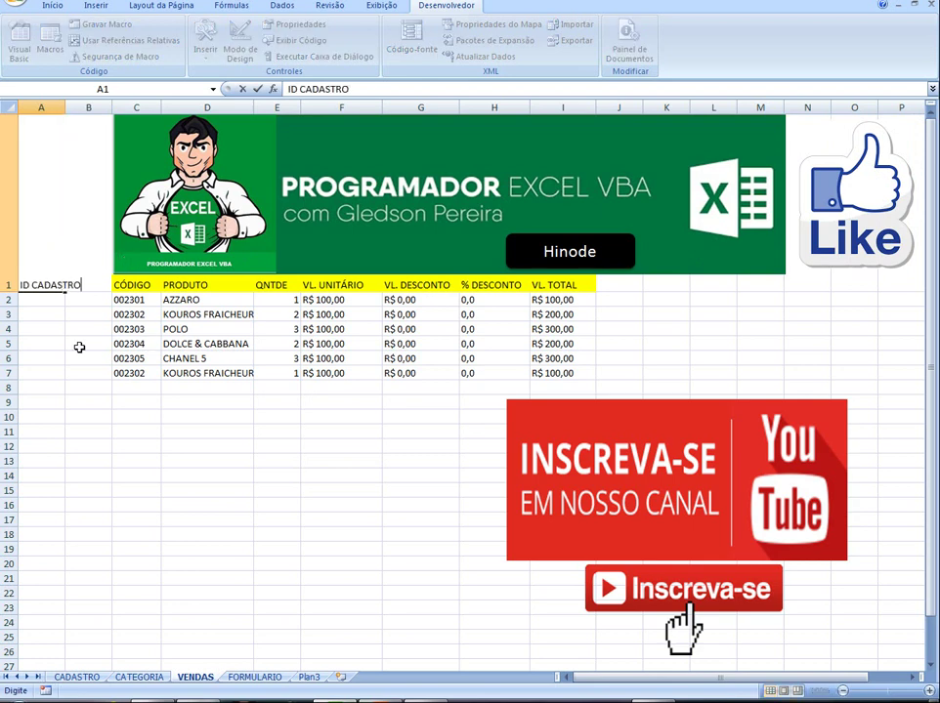
pyautogui.click(79, 347)
pyautogui.click(89, 270)
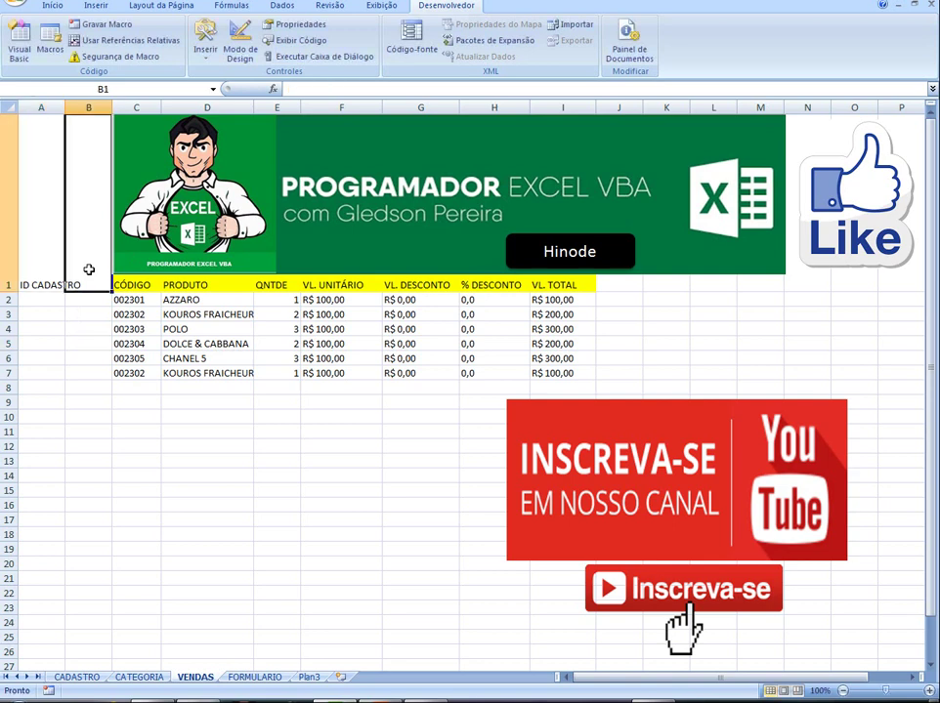
pyautogui.write('ID')
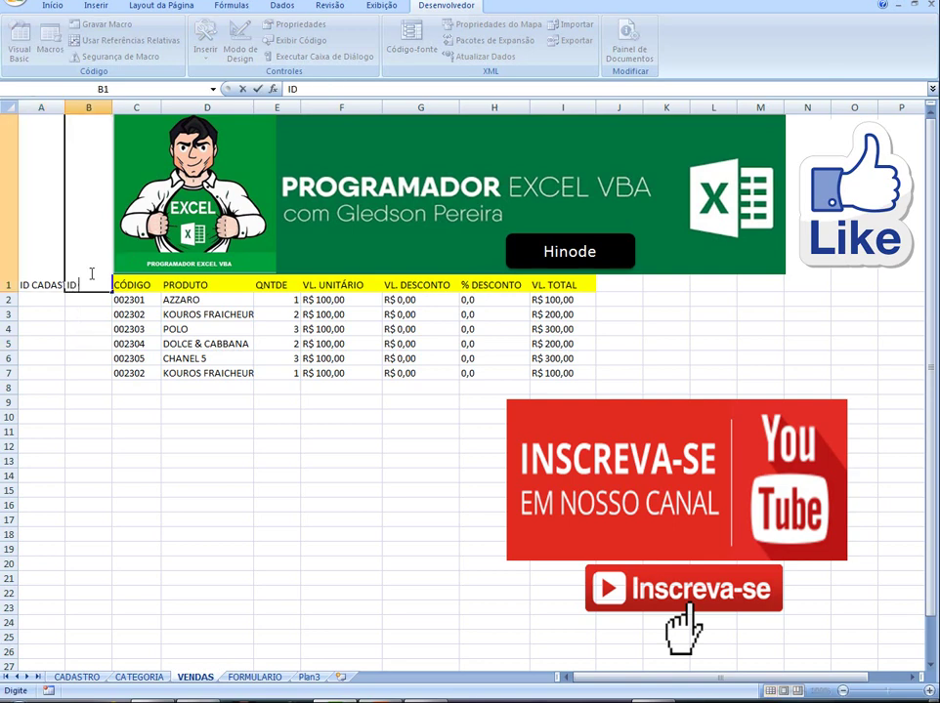
pyautogui.write(' PEDIDO')
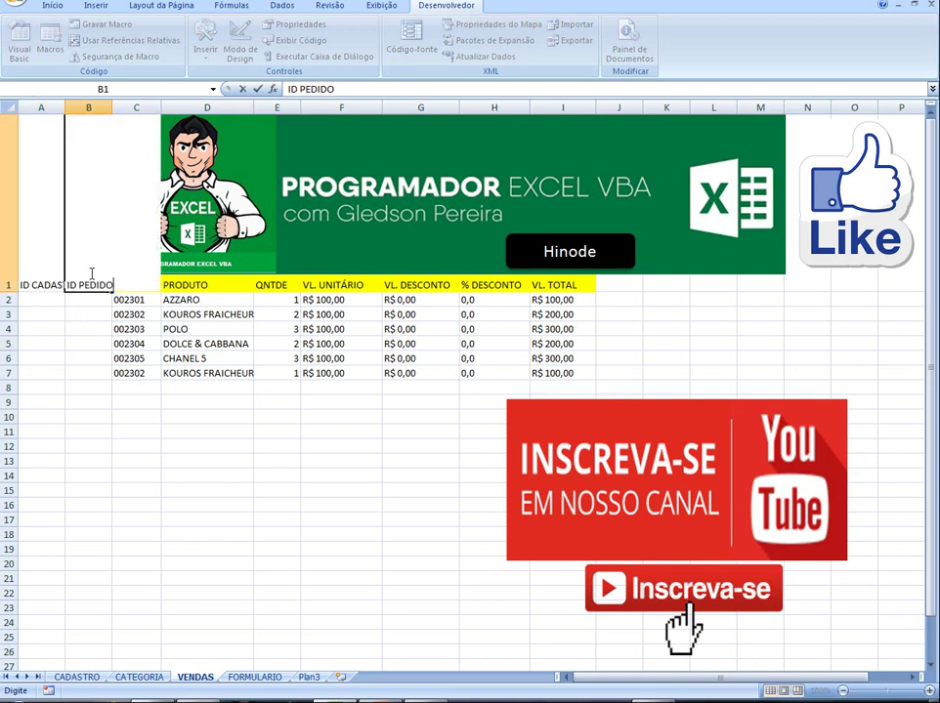
pyautogui.click(125, 516)
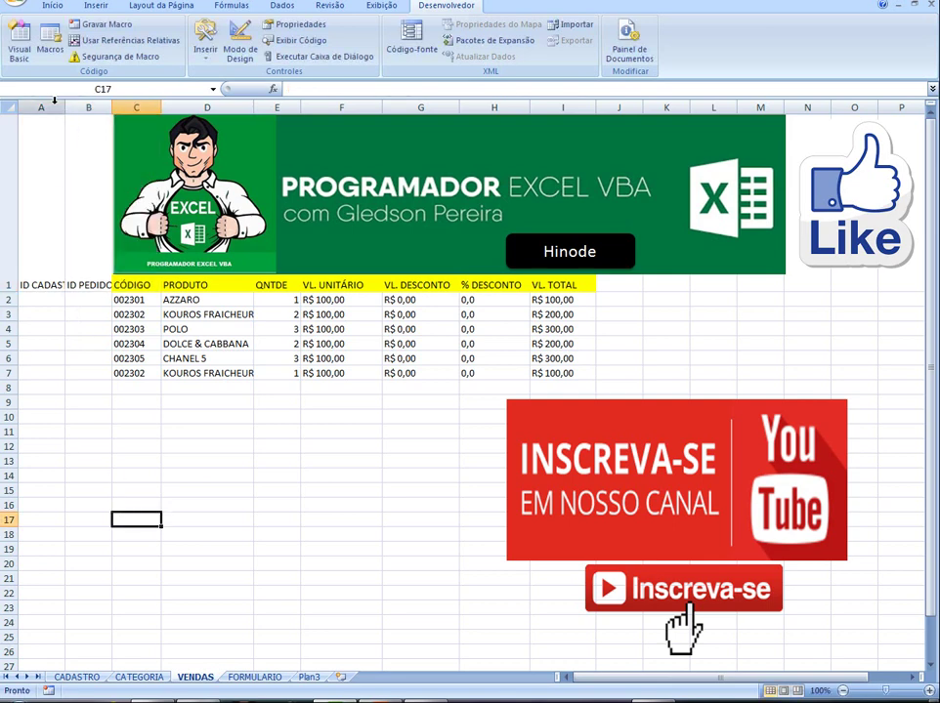
pyautogui.moveTo(44, 107); pyautogui.dragTo(79, 109)
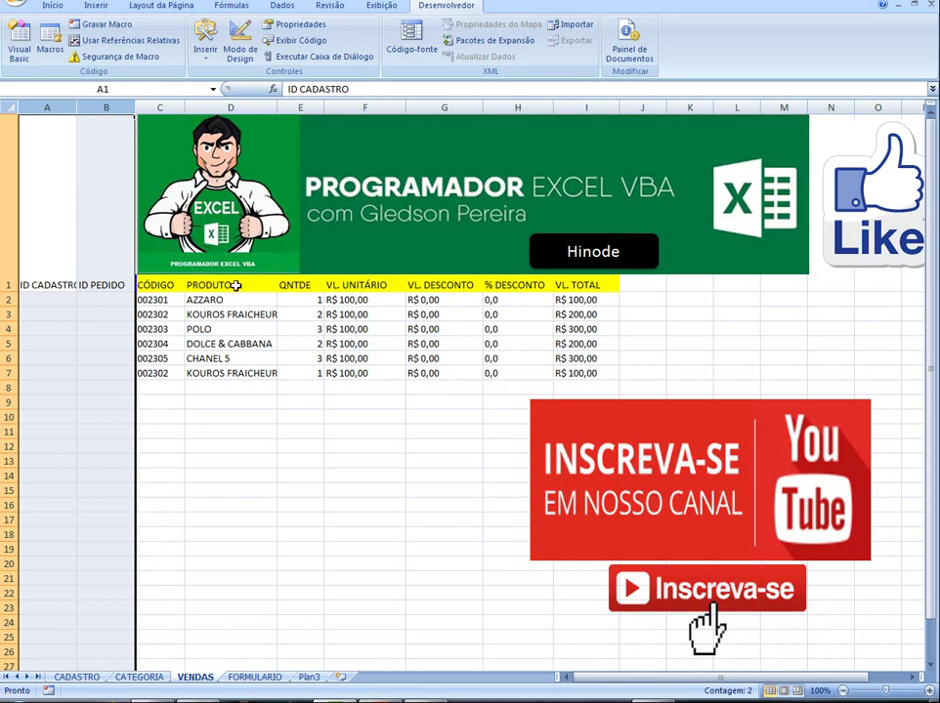
# Step: Fill the ID CADASTRO and ID PEDIDO header cells (A1:B1) yellow from the Início tab
pyautogui.click(780, 342)
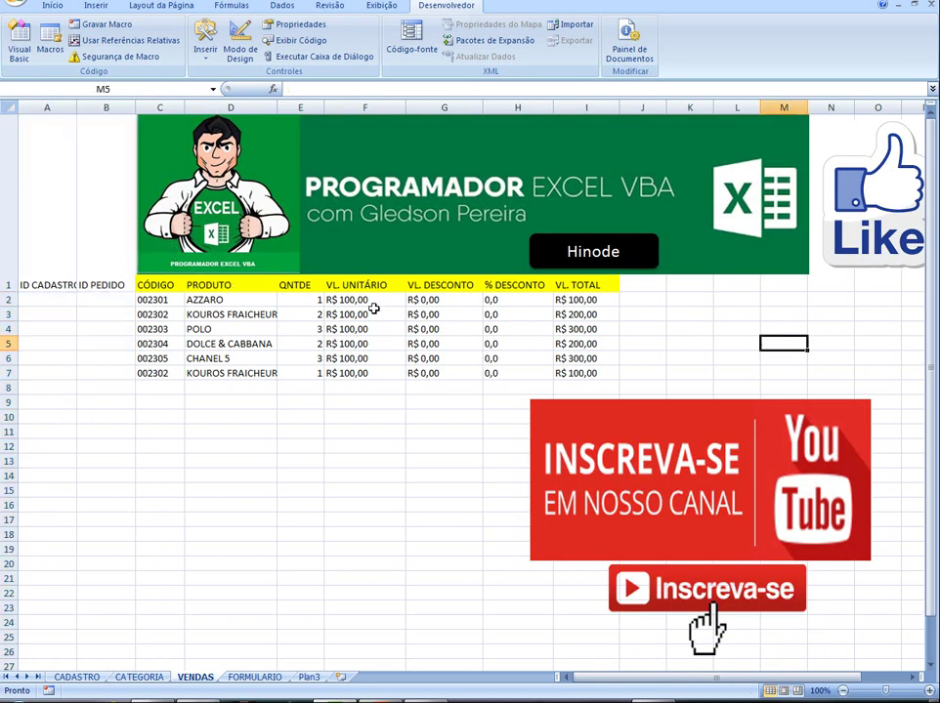
pyautogui.click(47, 6)
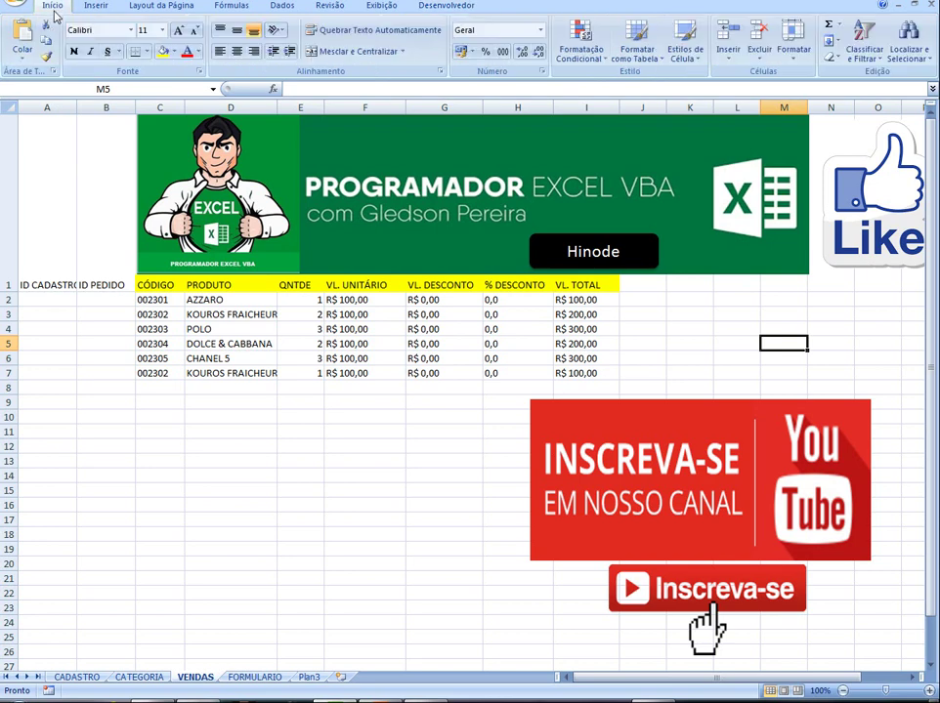
pyautogui.moveTo(110, 205); pyautogui.dragTo(63, 193)
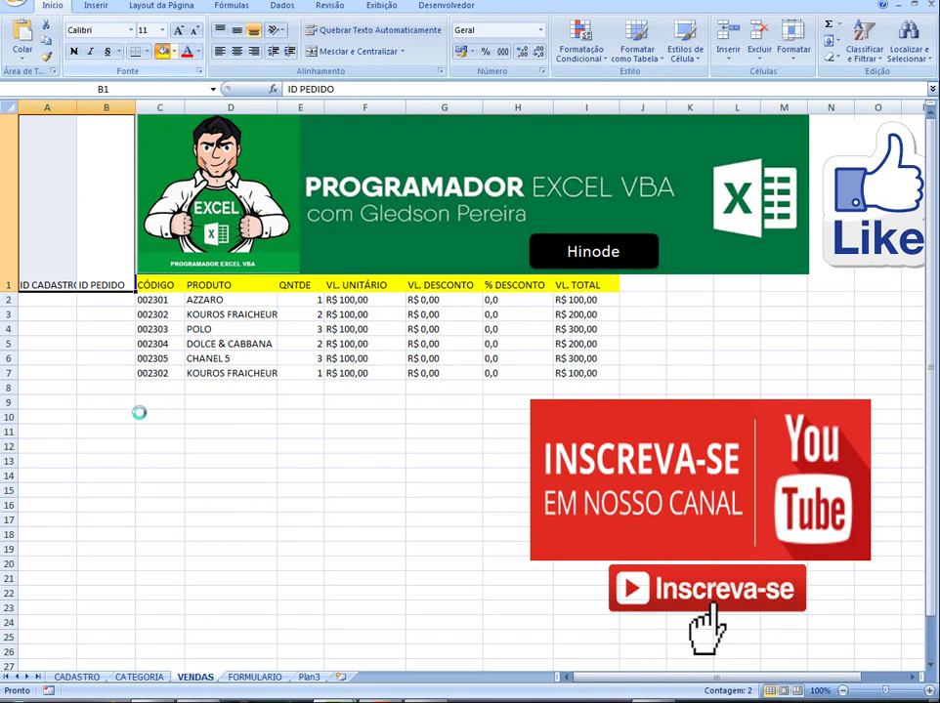
pyautogui.click(105, 407)
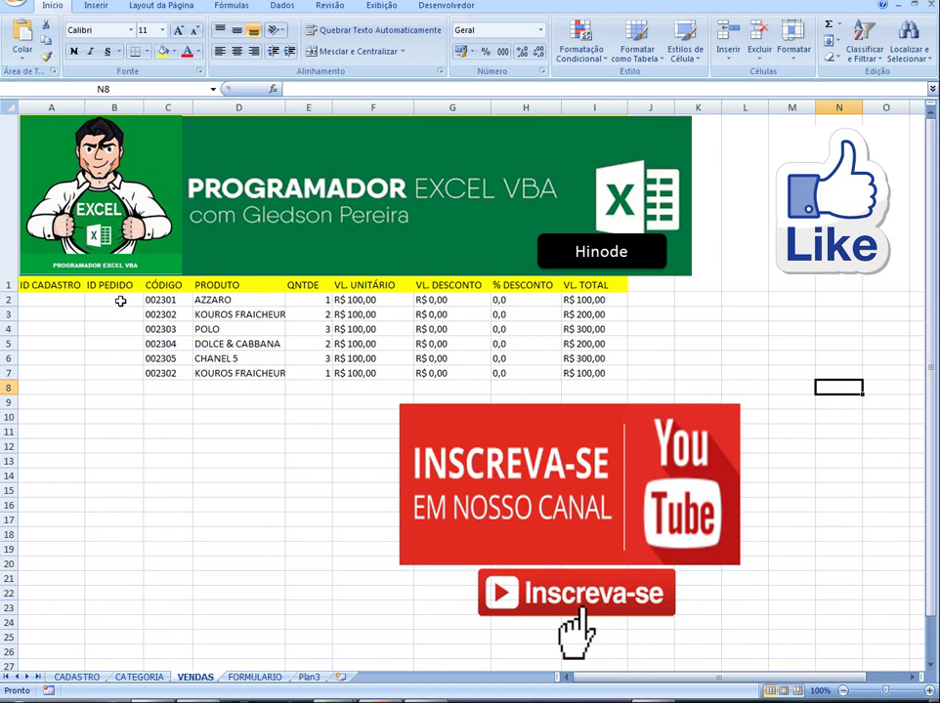
# Step: Clear rows 2–7 of VENDAS so only the headers remain, then open the Visual Basic editor
pyautogui.click(49, 301)
pyautogui.click(9, 300)
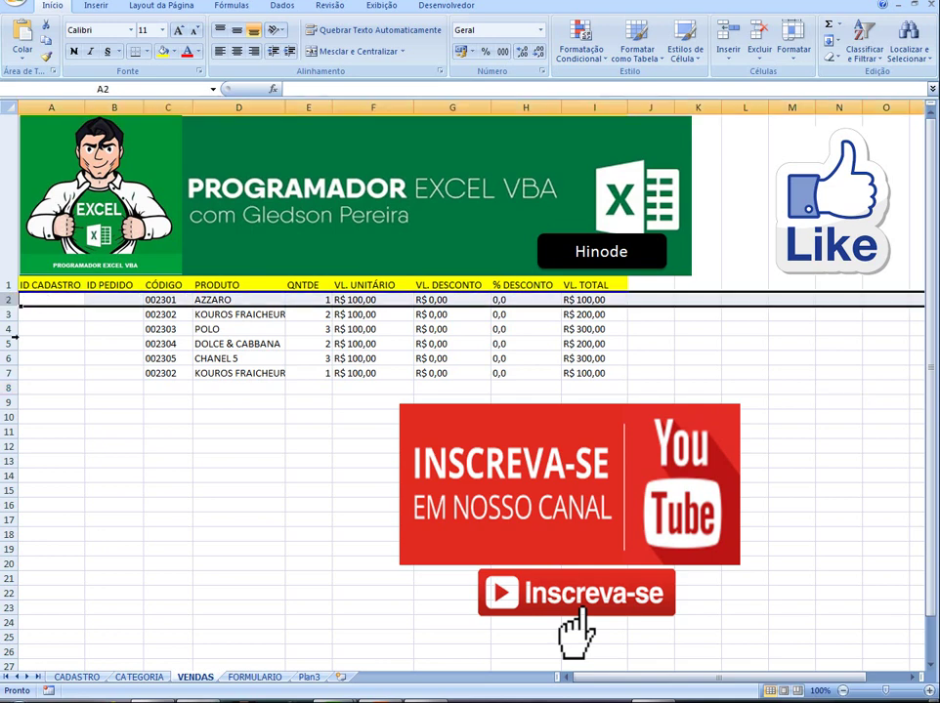
pyautogui.moveTo(14, 336); pyautogui.dragTo(12, 374)
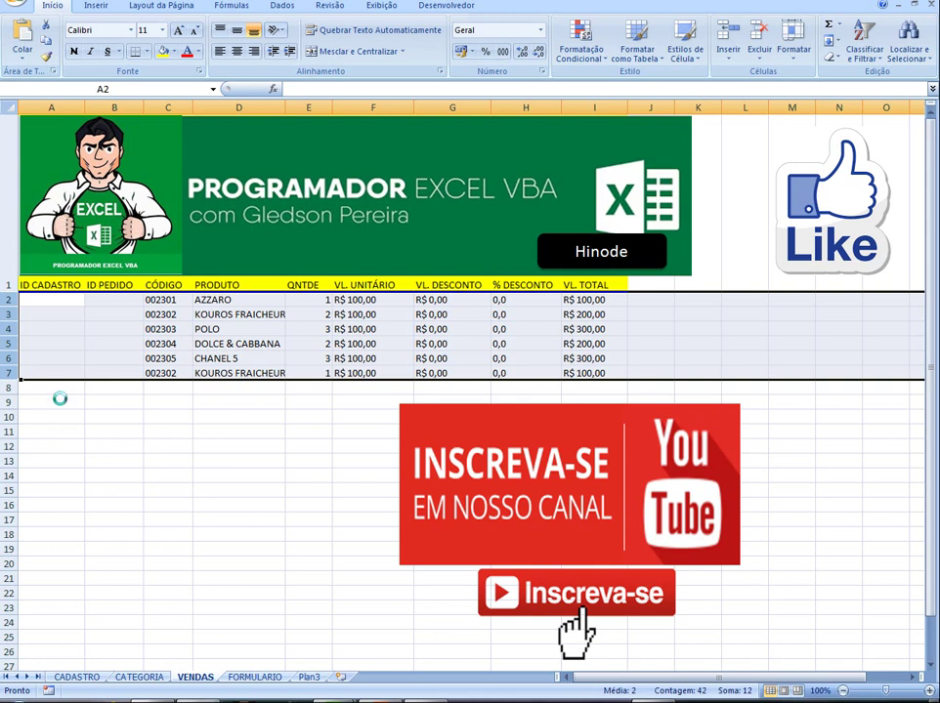
pyautogui.press('Delete')
pyautogui.click(151, 441)
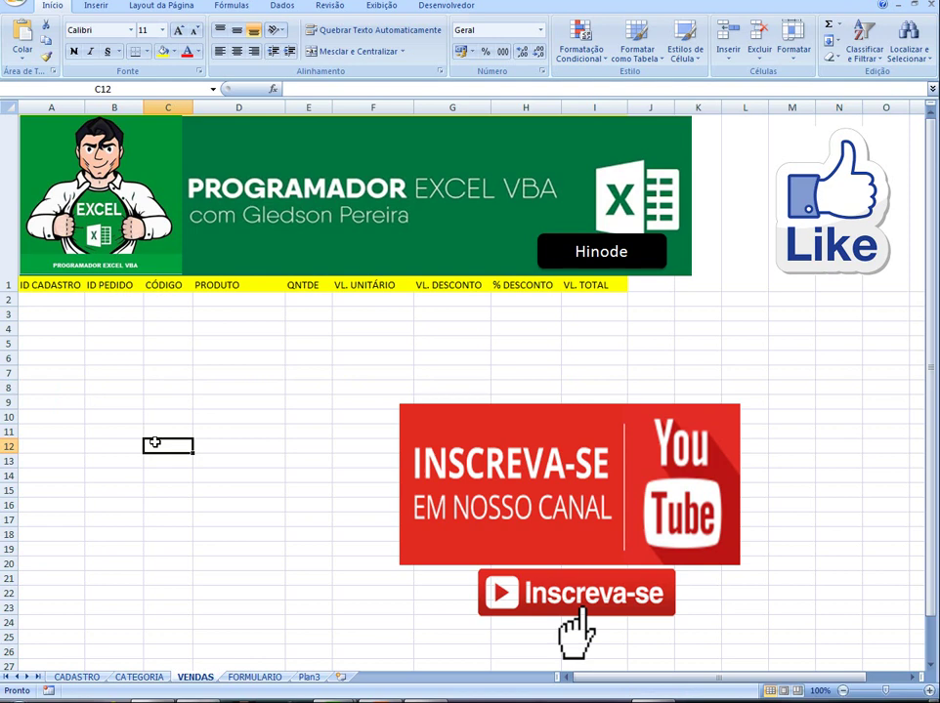
pyautogui.click(112, 329)
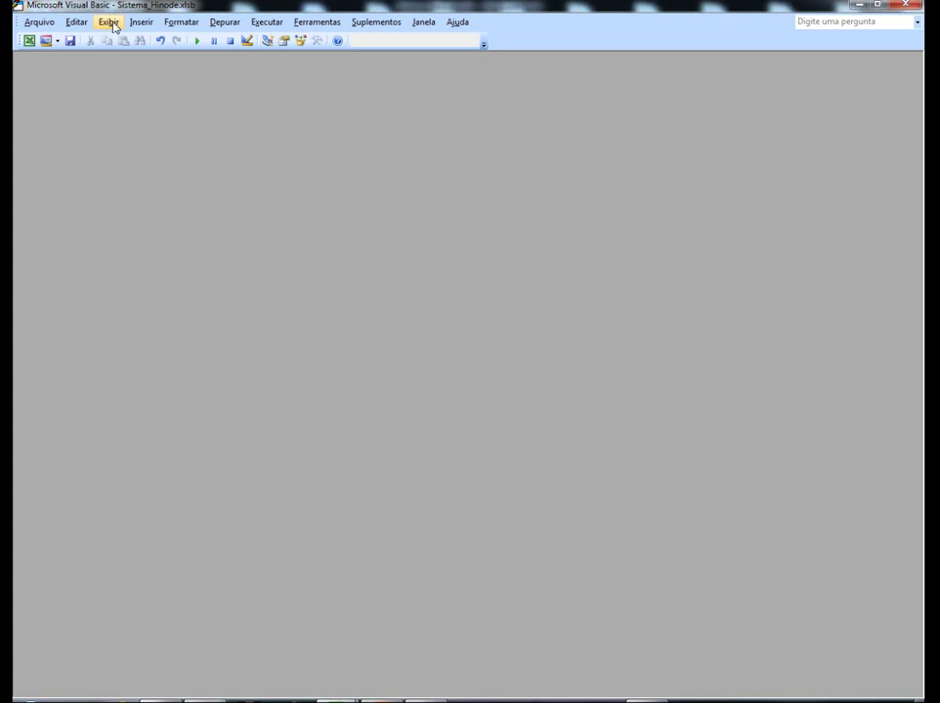
# Step: Open Frm_Principal from the Project Explorer, then close the Toolbox and the Project pane
pyautogui.click(109, 23)
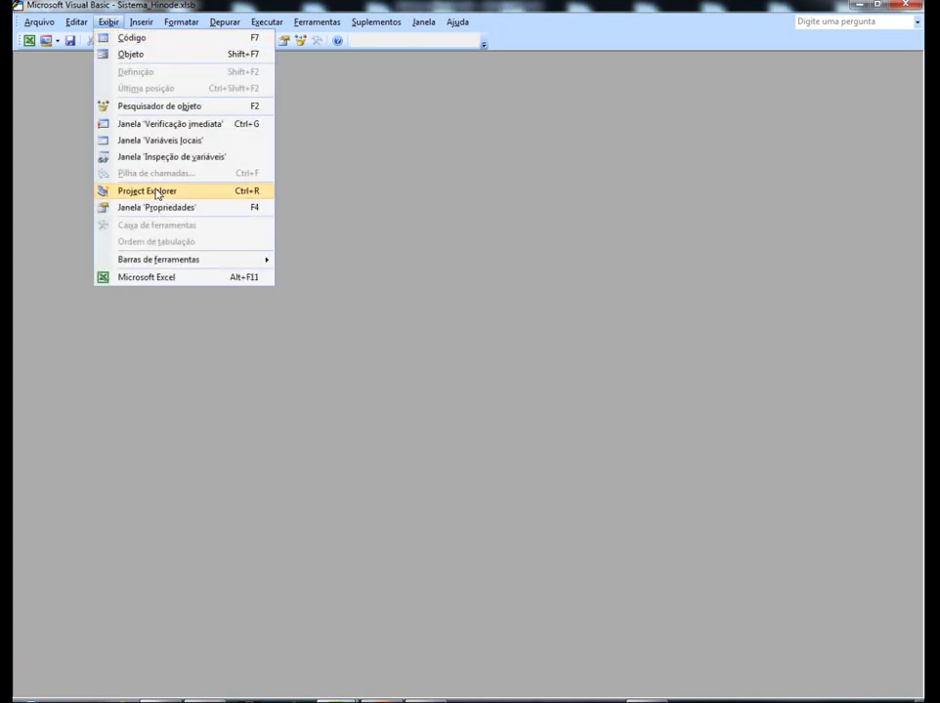
pyautogui.click(157, 190)
pyautogui.click(86, 125)
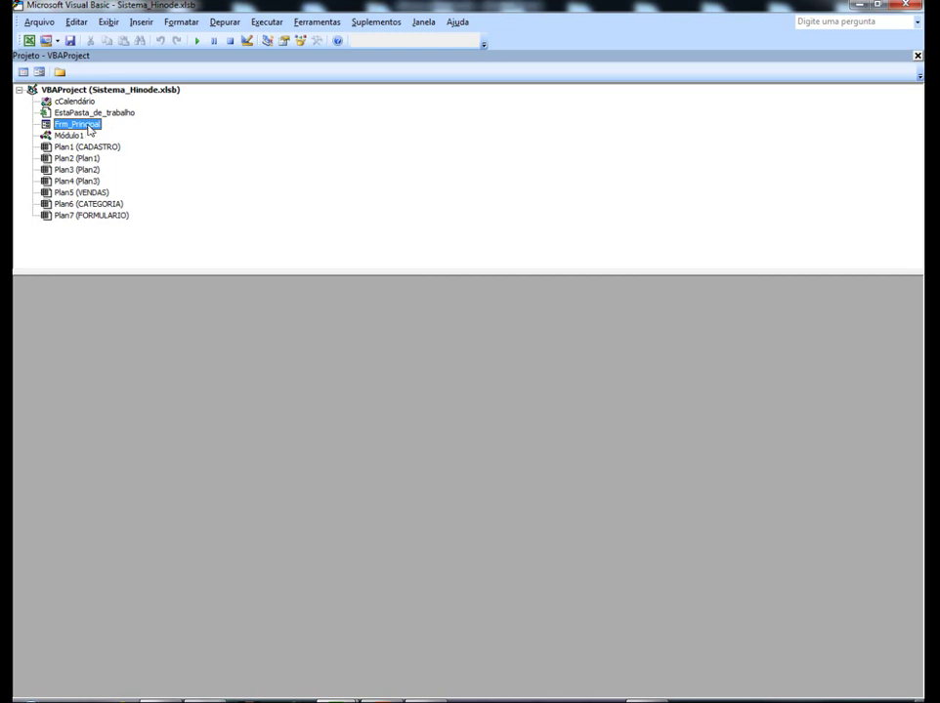
pyautogui.doubleClick(93, 127)
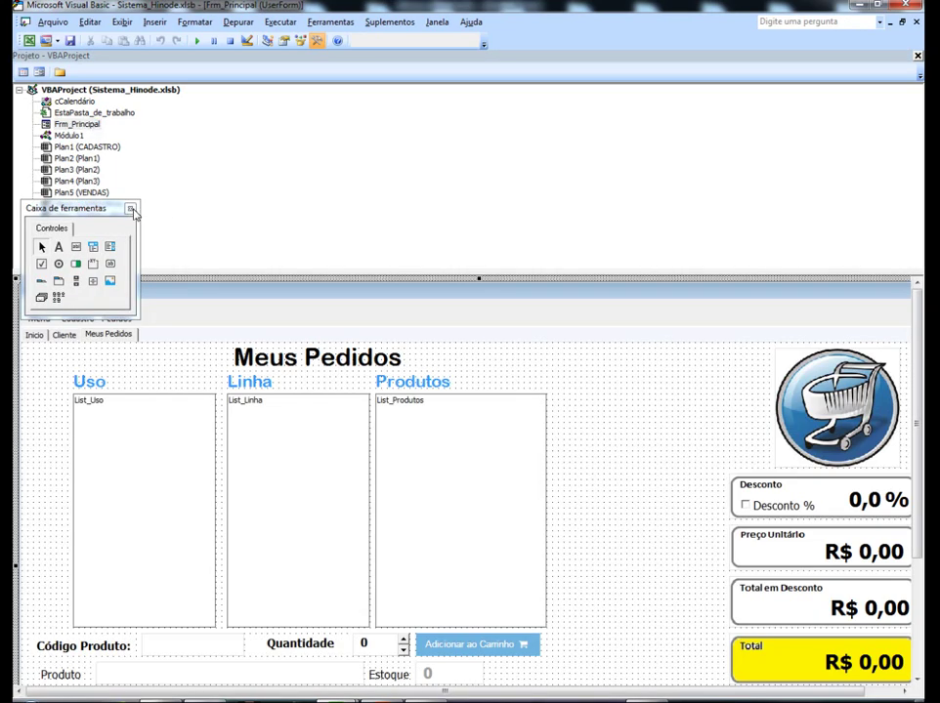
pyautogui.moveTo(112, 214); pyautogui.dragTo(409, 142)
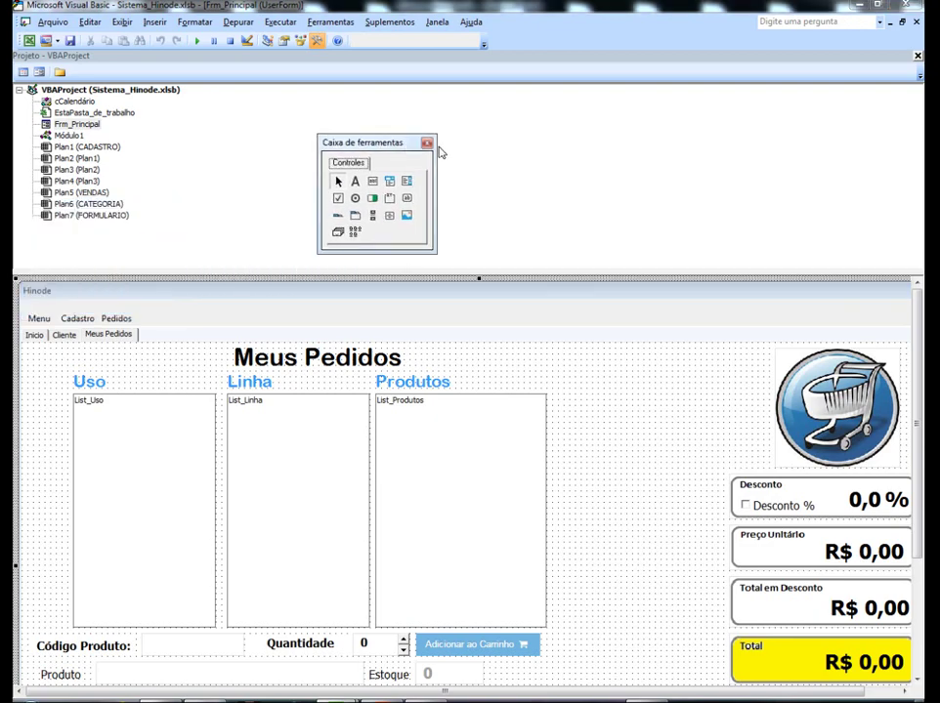
pyautogui.click(426, 141)
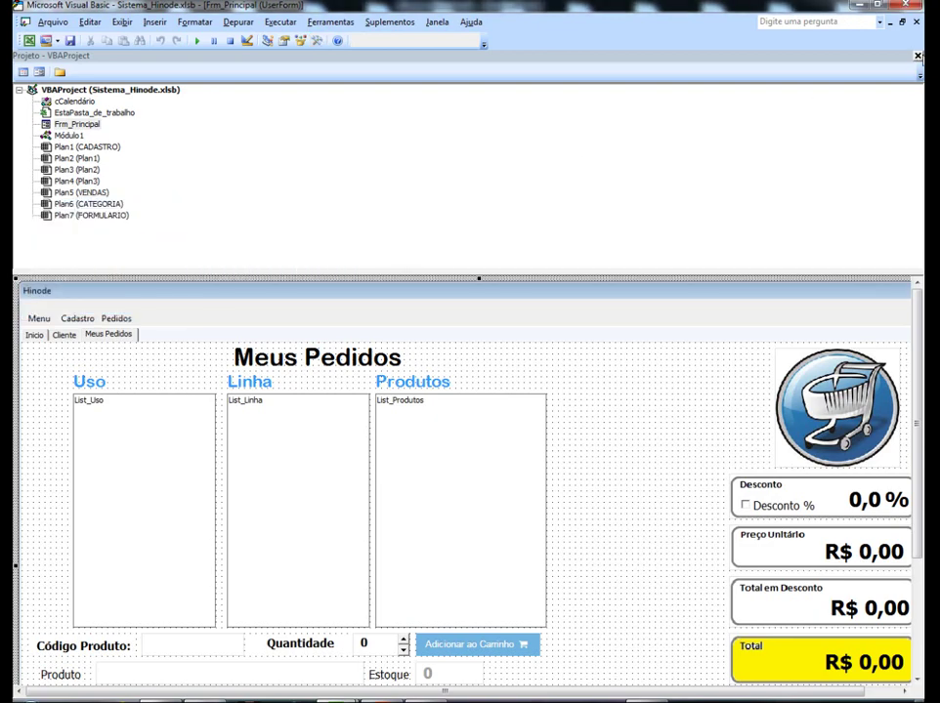
pyautogui.click(917, 56)
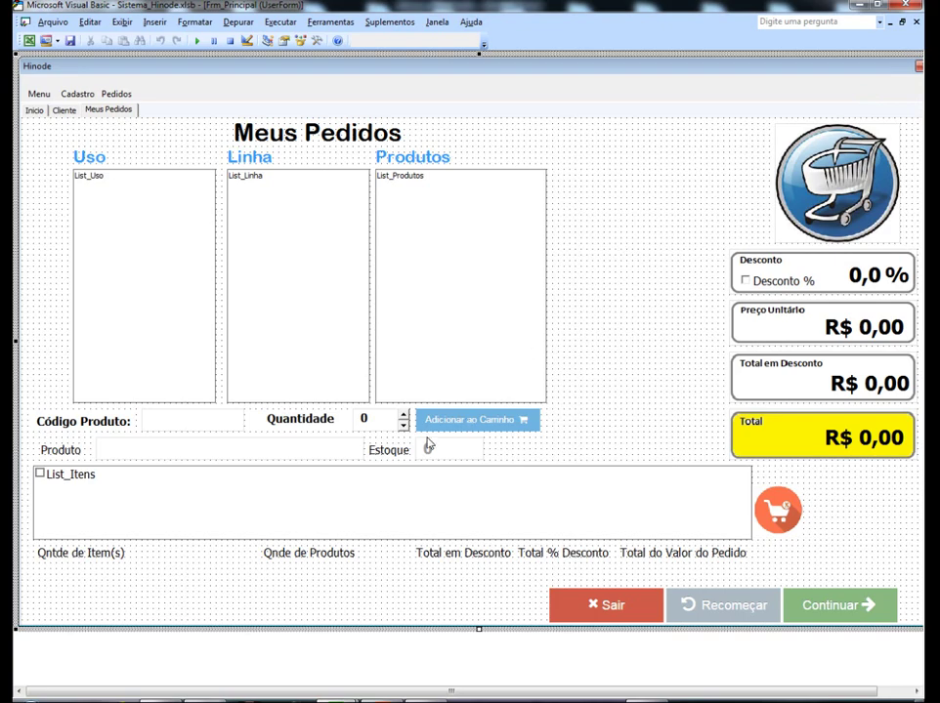
# Step: Paste two copies of the Quantidade box beside the Produtos list, stacked one below the other
pyautogui.rightClick(368, 428)
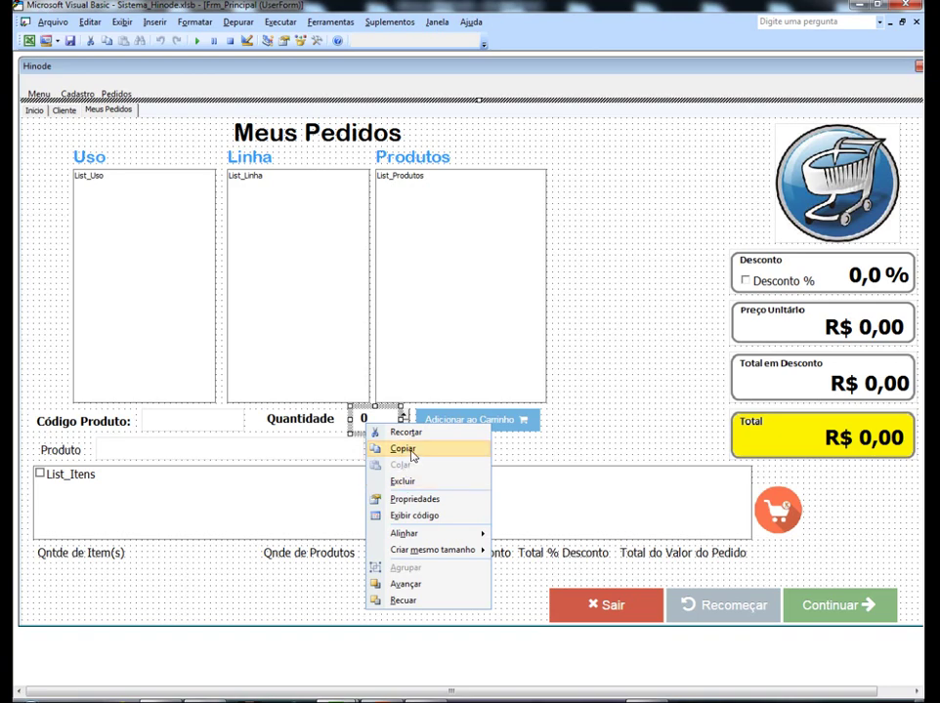
pyautogui.click(411, 453)
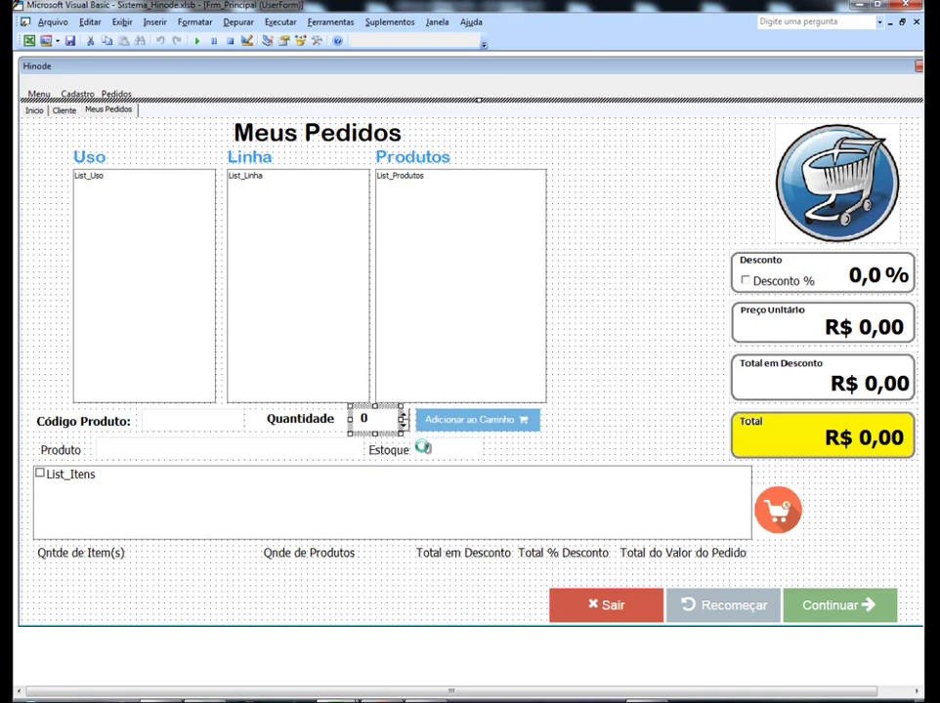
pyautogui.click(617, 207)
pyautogui.hotkey('ctrl', 'v')
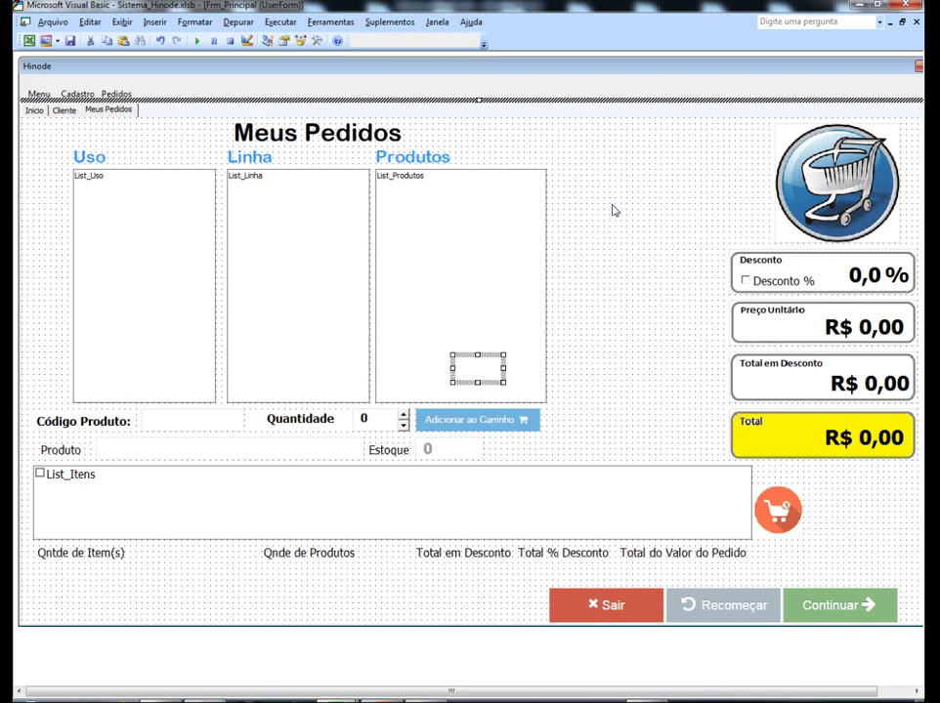
pyautogui.moveTo(484, 367)
pyautogui.mouseDown()
pyautogui.moveTo(598, 240)
pyautogui.moveTo(611, 196)
pyautogui.mouseUp()
pyautogui.click(601, 257)
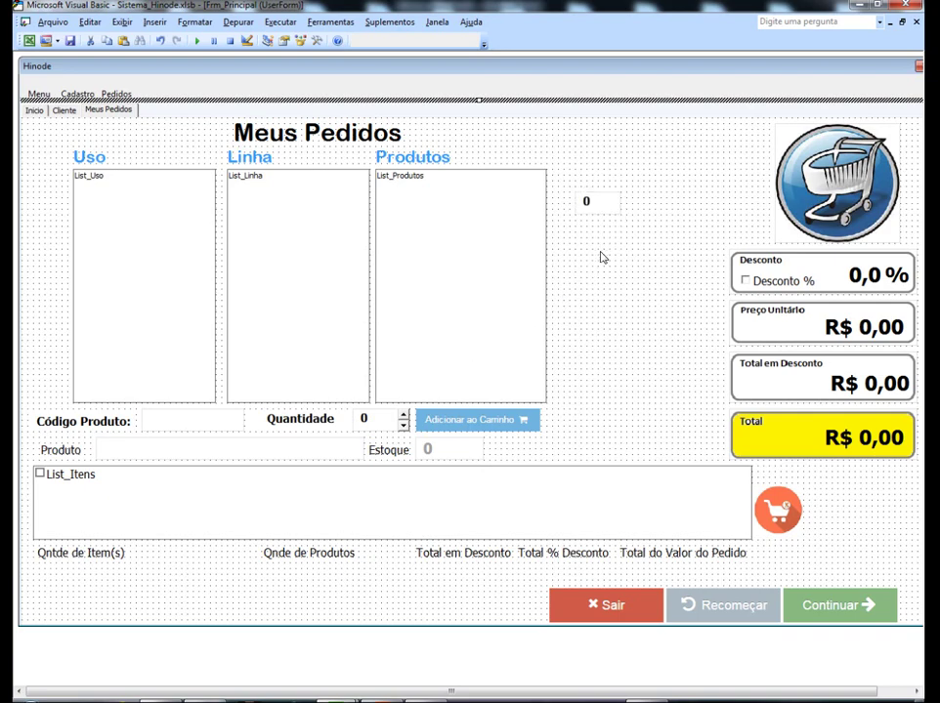
pyautogui.hotkey('ctrl', 'v')
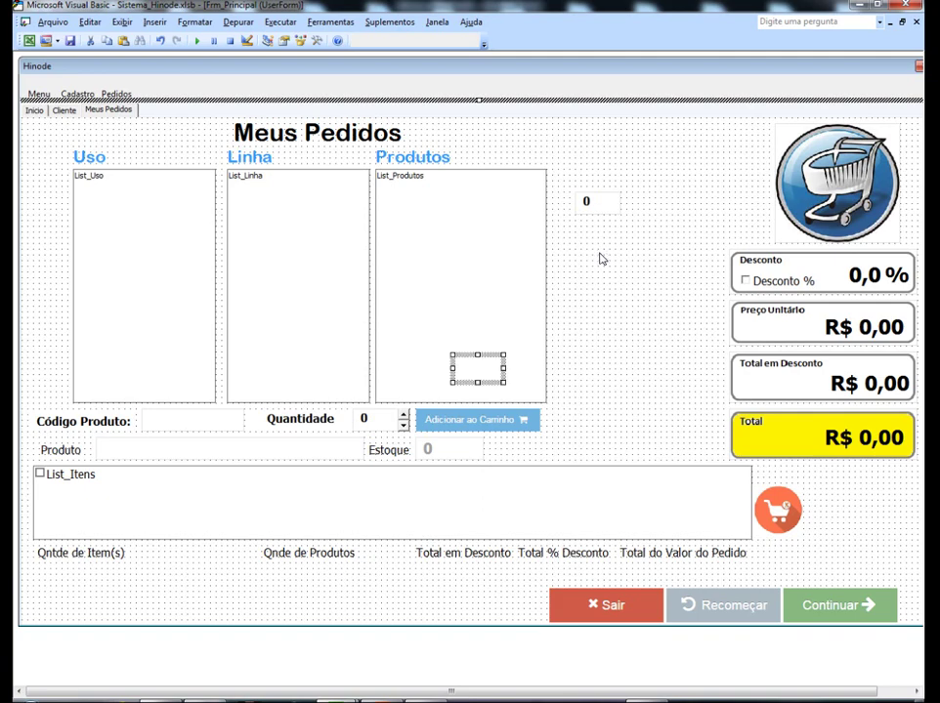
pyautogui.moveTo(486, 353)
pyautogui.mouseDown()
pyautogui.moveTo(576, 290)
pyautogui.moveTo(612, 228)
pyautogui.moveTo(606, 219)
pyautogui.mouseUp()
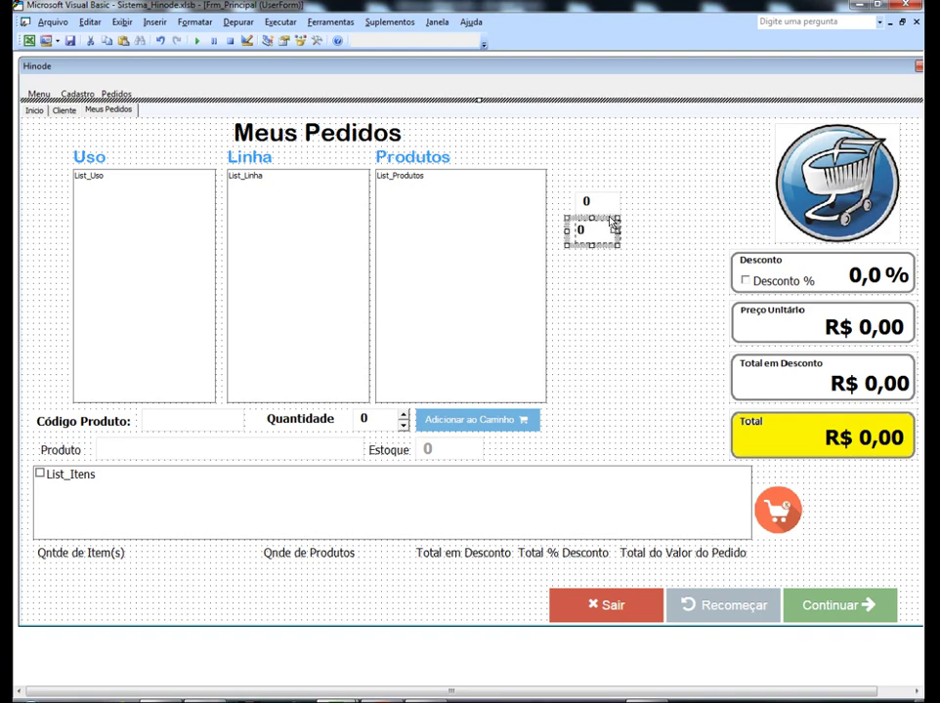
pyautogui.click(603, 276)
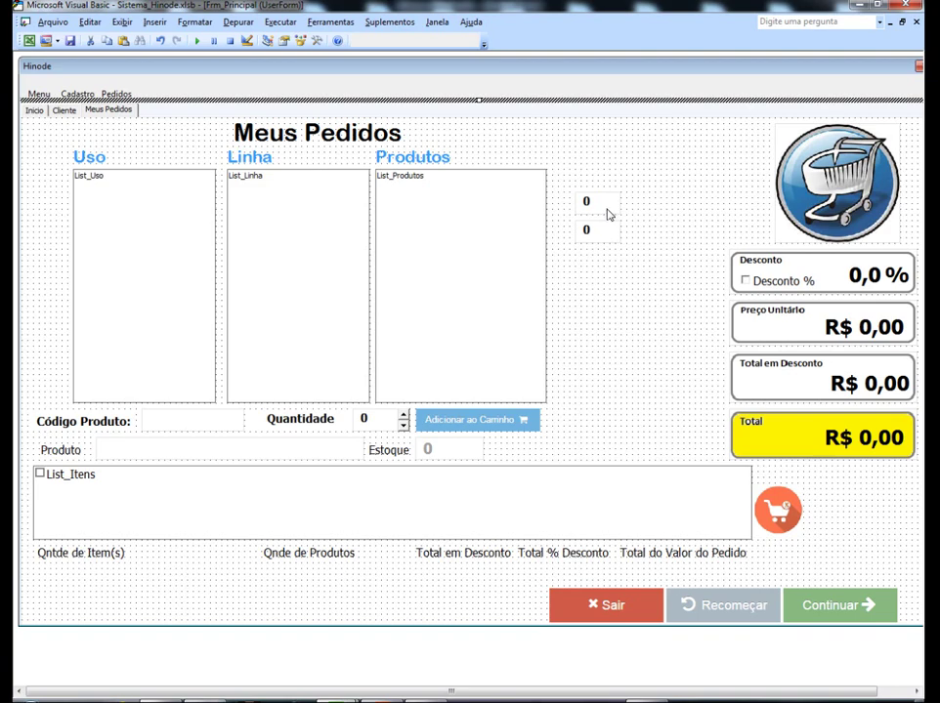
# Step: Rename the upper 0 box from TextBox8 to Txt_Id_Cadastro in its Properties
pyautogui.click(607, 211)
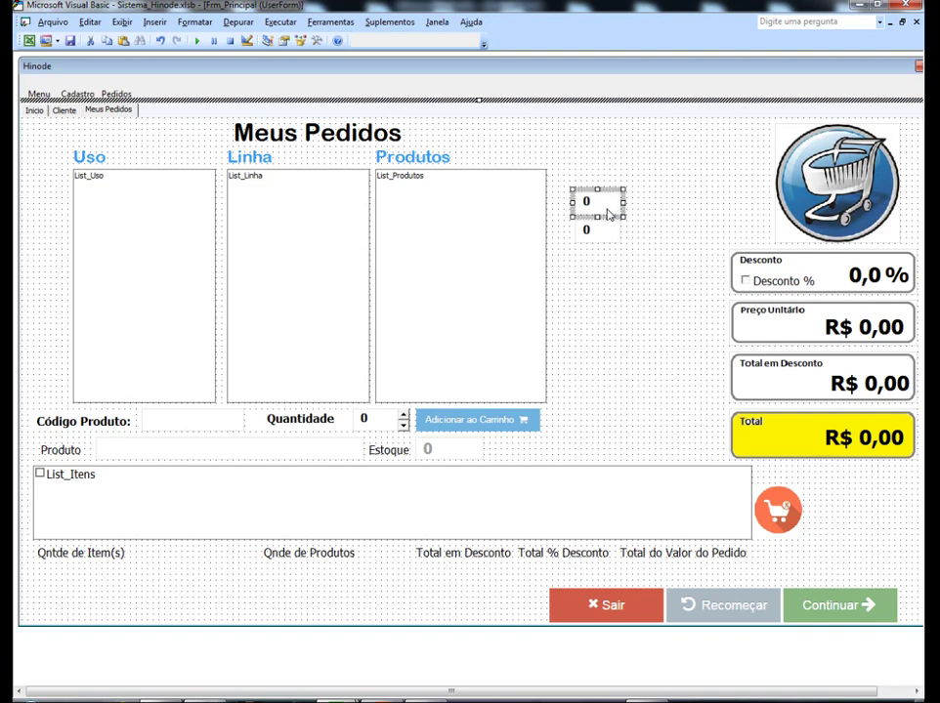
pyautogui.rightClick(606, 211)
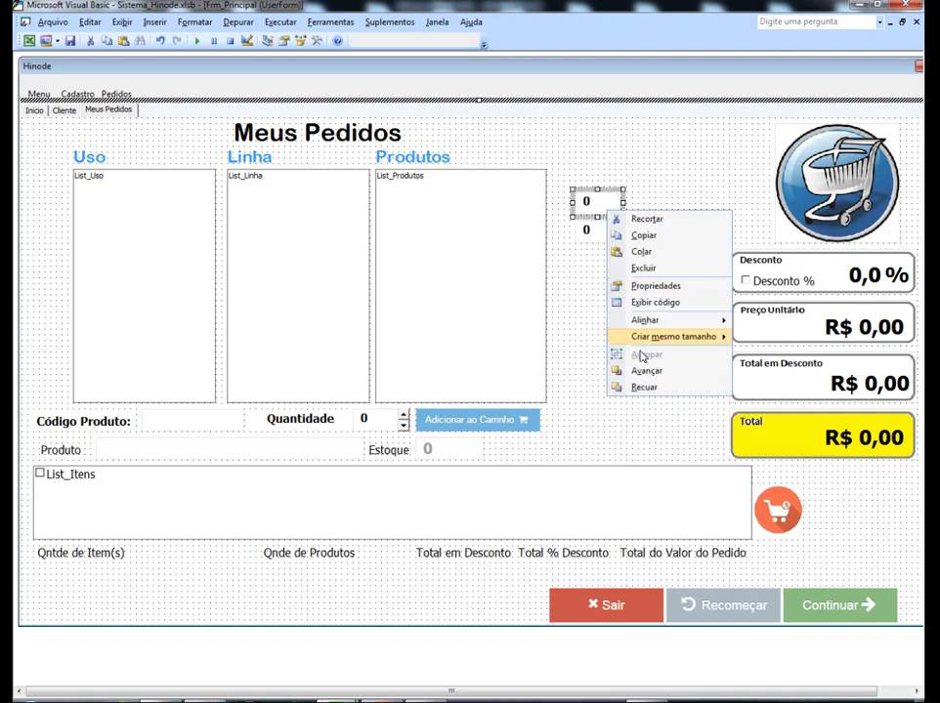
pyautogui.click(655, 286)
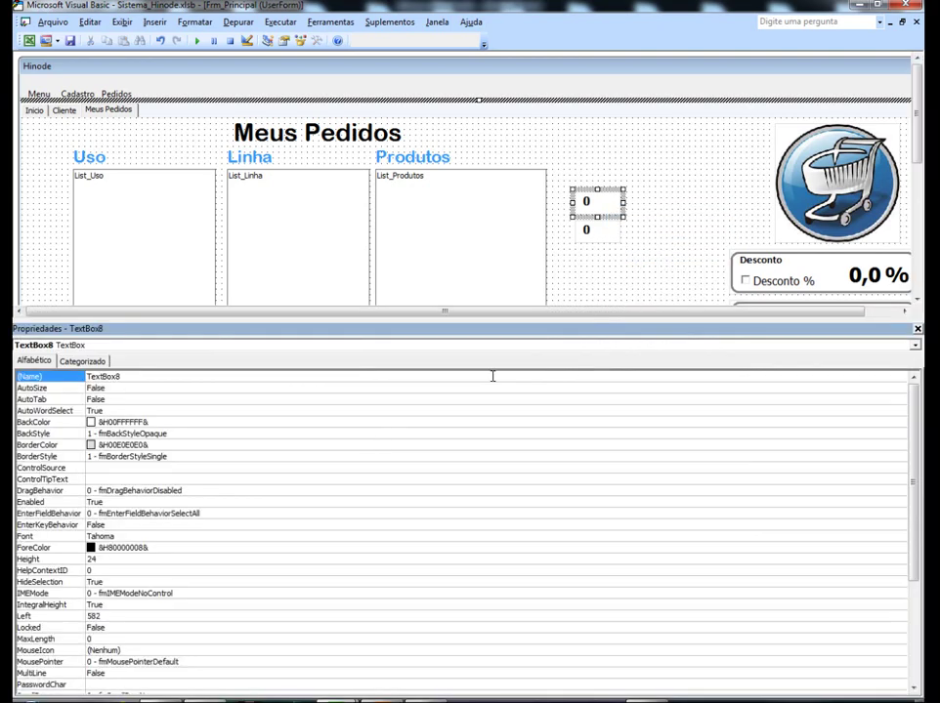
pyautogui.doubleClick(128, 379)
pyautogui.write('Txt_')
pyautogui.write('Id_')
pyautogui.write('Cadastr')
pyautogui.write('o')
# Step: Rename the lower 0 box from TextBox9 to Txt_Id_Pedido and close the Properties panel
pyautogui.click(594, 244)
pyautogui.doubleClick(107, 376)
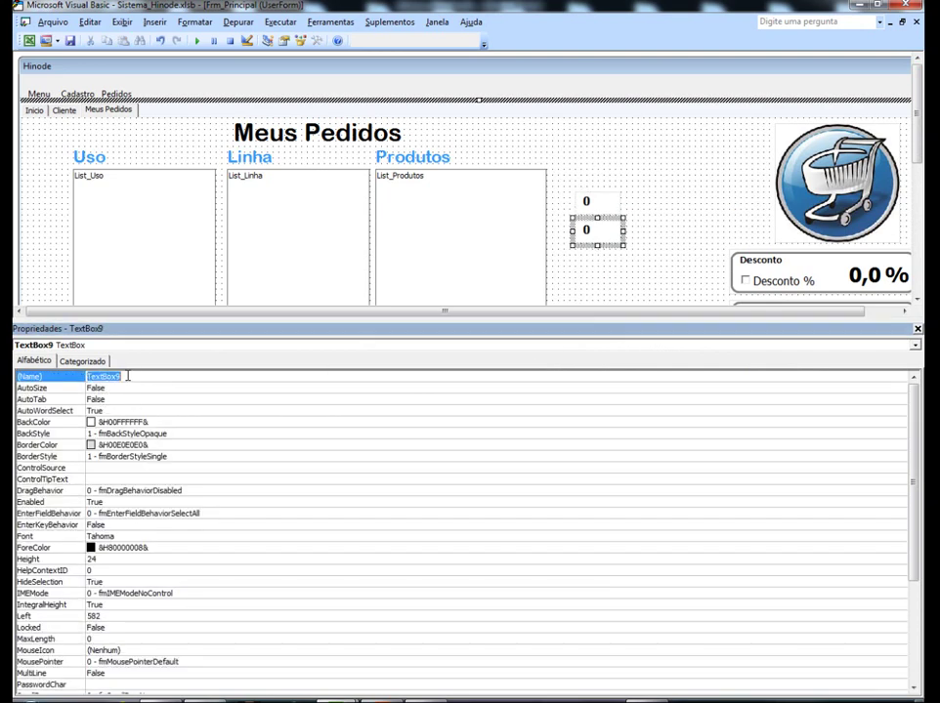
pyautogui.write('Txt')
pyautogui.click(605, 283)
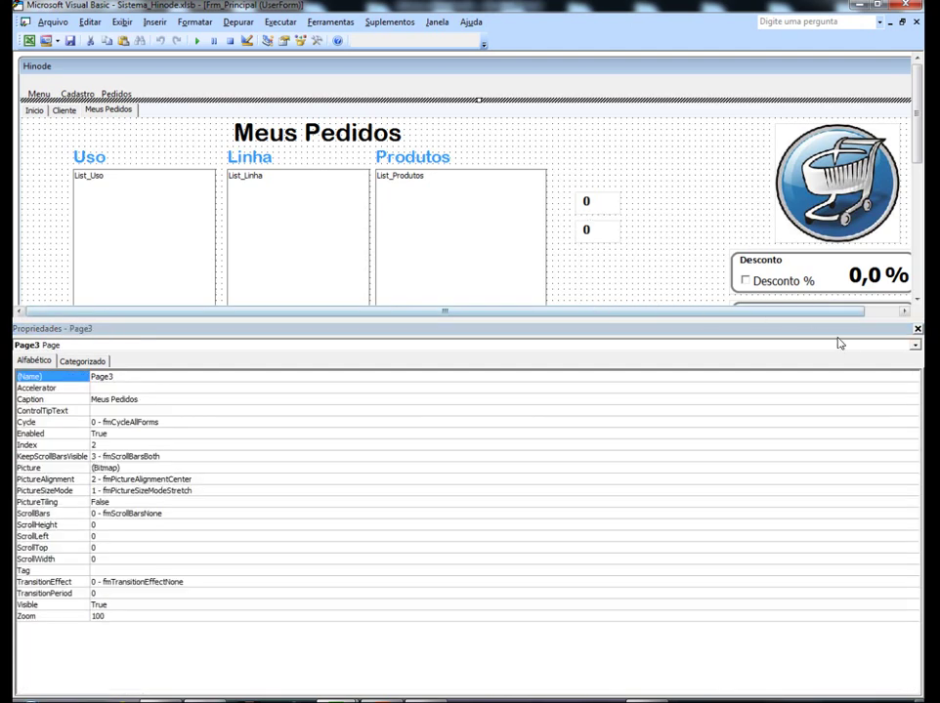
pyautogui.click(917, 329)
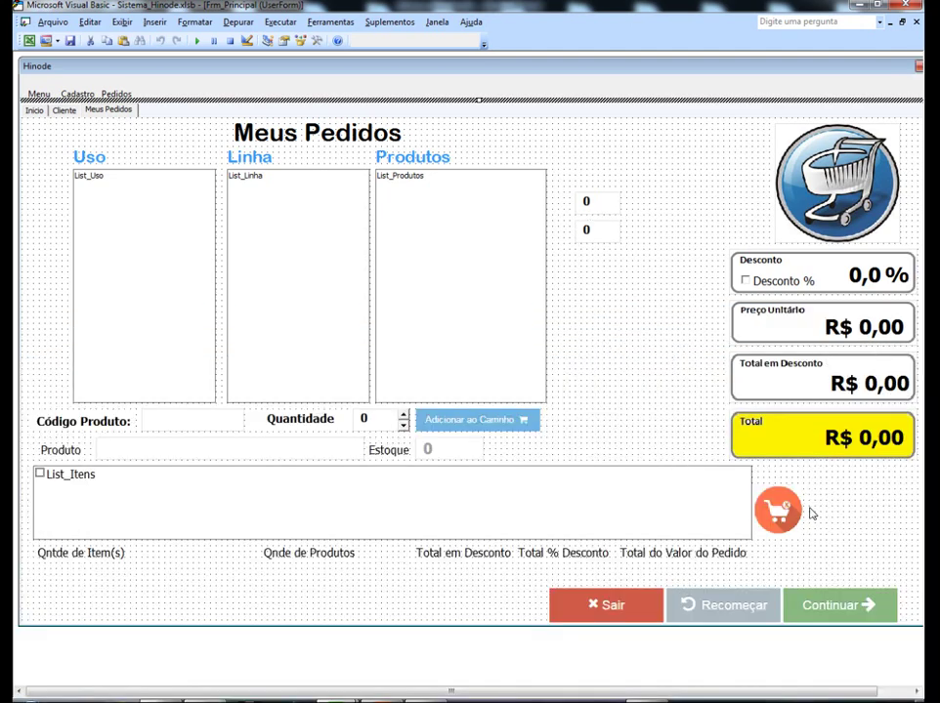
# Step: Show the form's Insere_Id_Cadastro sub in a smaller editor window revealing the Excel sheet
pyautogui.doubleClick(447, 574)
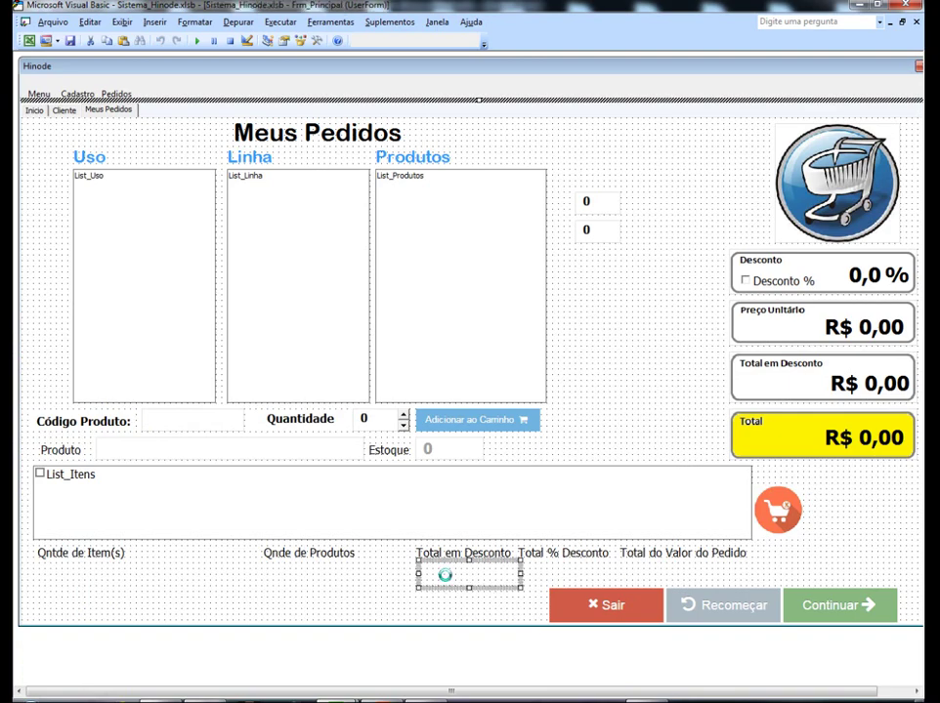
pyautogui.scroll(-5, 919, 608)
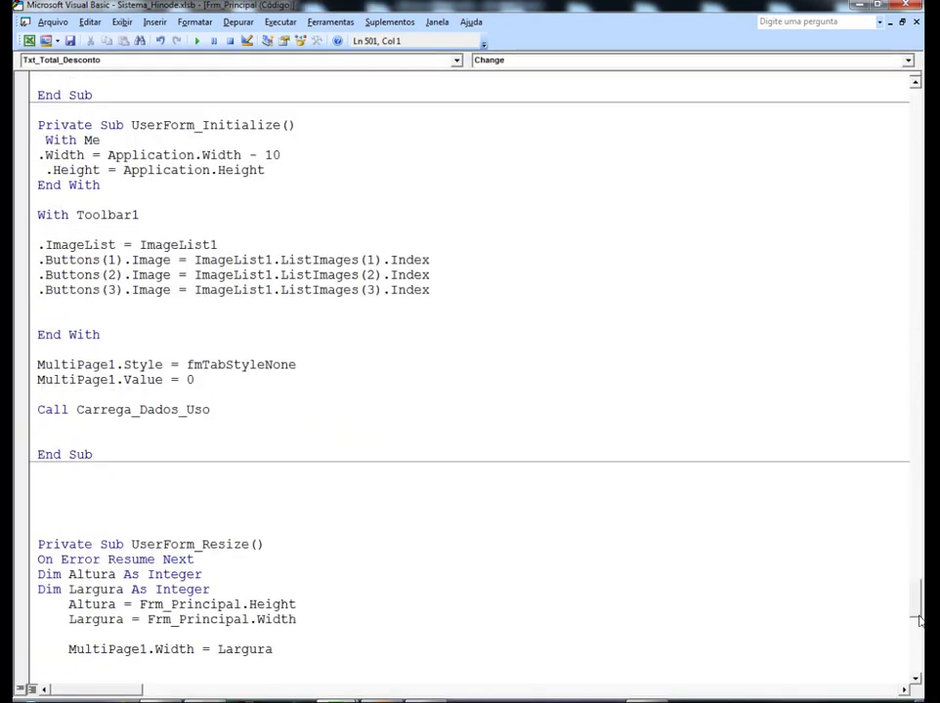
pyautogui.scroll(-15, 918, 608)
pyautogui.scroll(-4, 918, 608)
pyautogui.scroll(1, 350, 425)
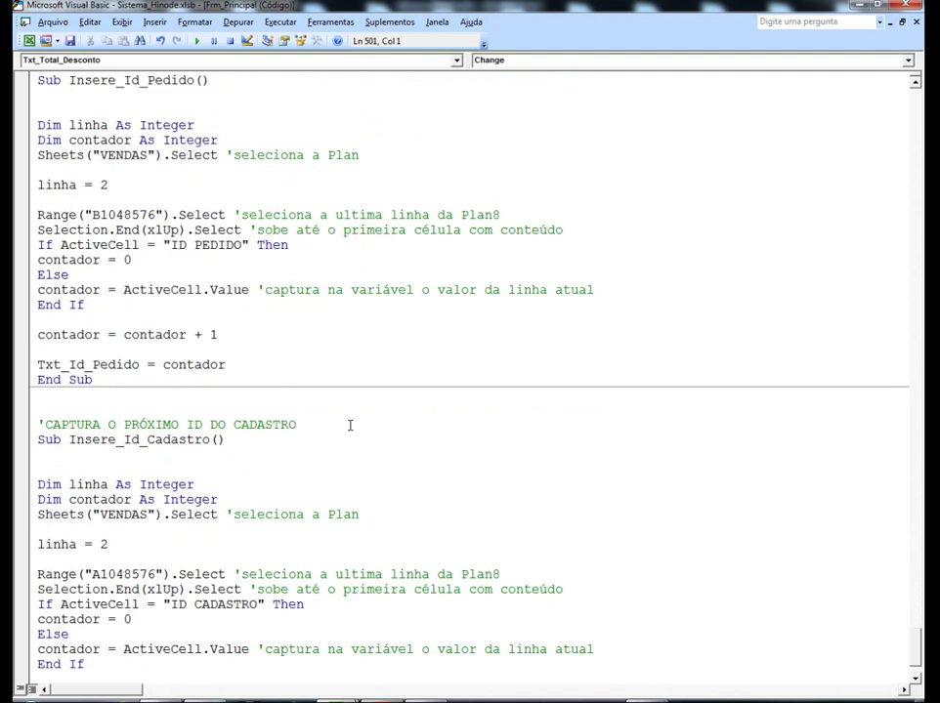
pyautogui.scroll(1, 350, 425)
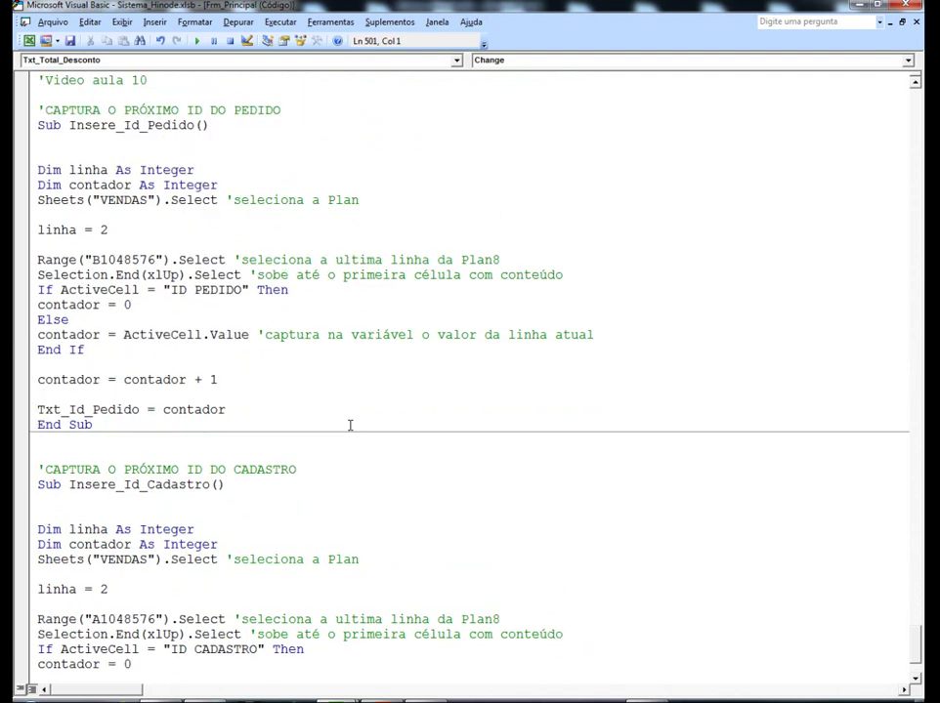
pyautogui.scroll(2, 350, 425)
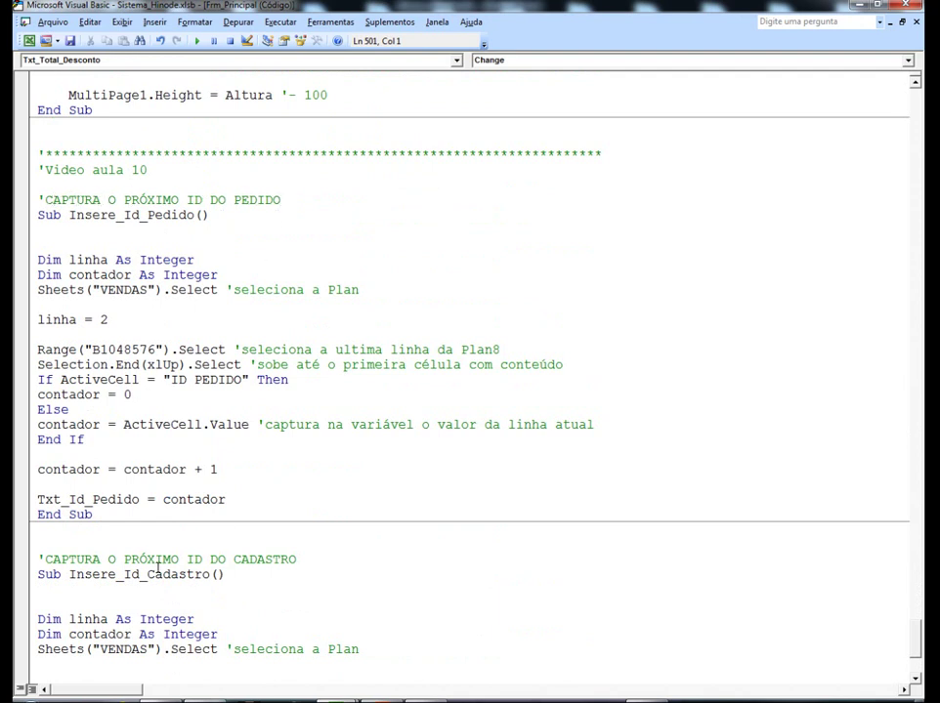
pyautogui.scroll(-1, 243, 559)
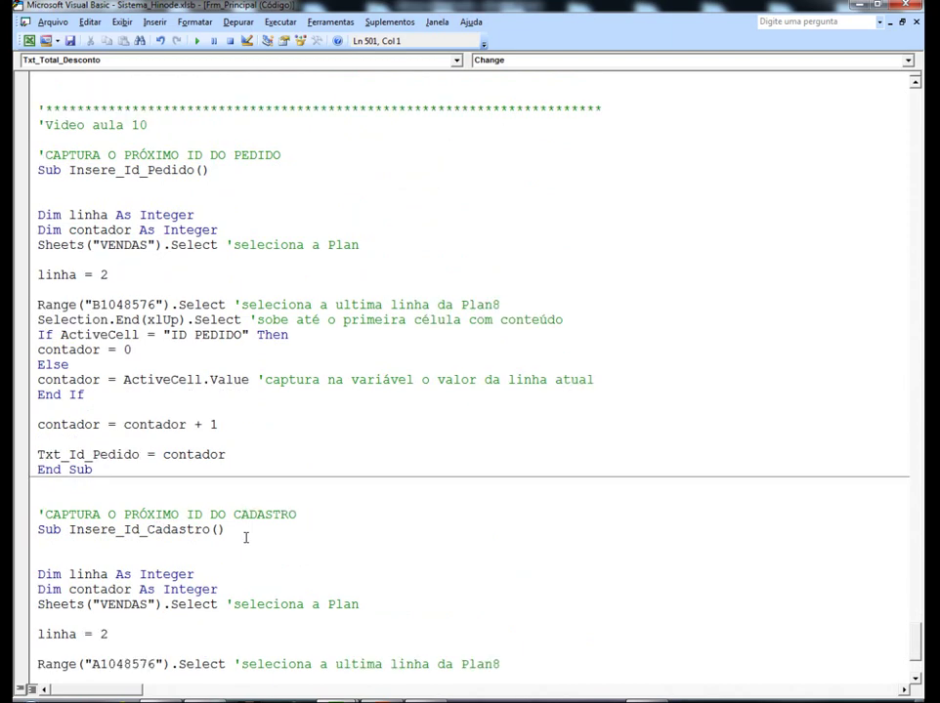
pyautogui.scroll(-2, 245, 537)
pyautogui.scroll(-1, 263, 431)
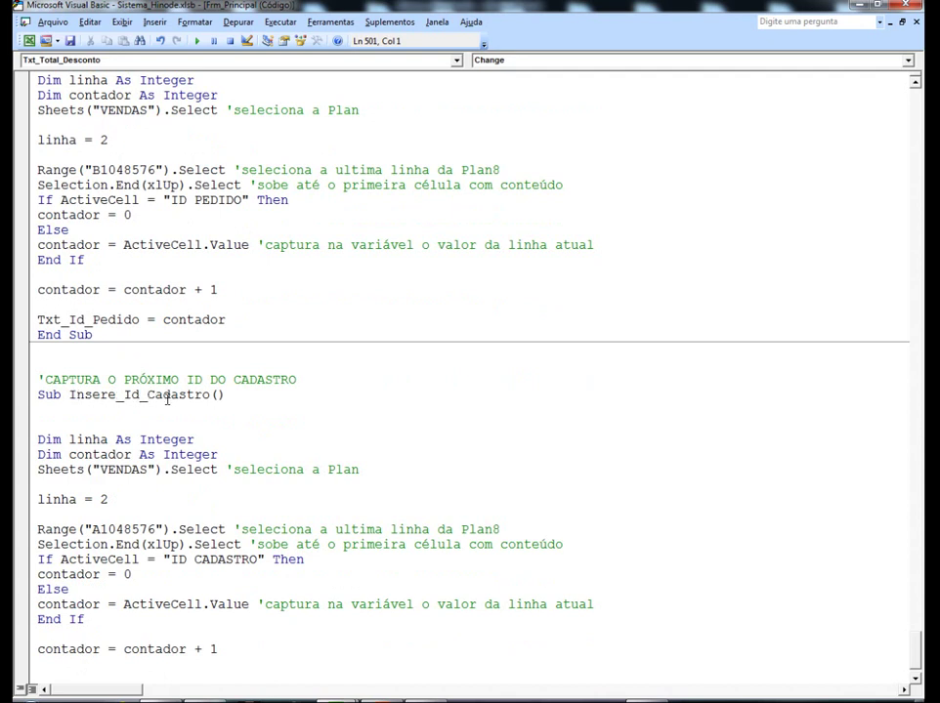
pyautogui.scroll(-1, 206, 401)
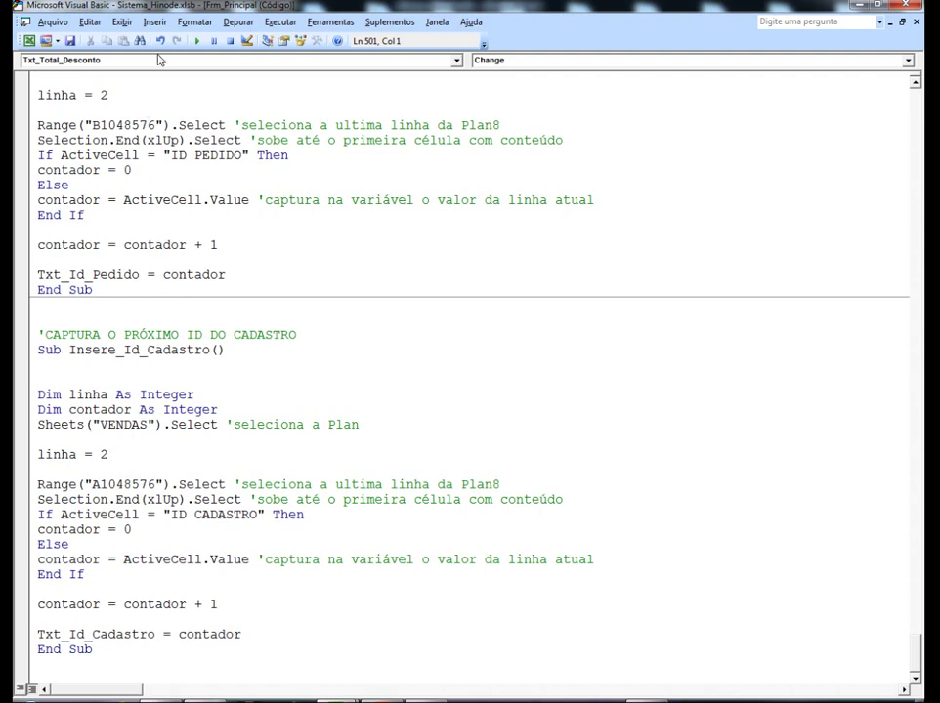
pyautogui.moveTo(129, 8)
pyautogui.mouseDown()
pyautogui.moveTo(378, 47)
pyautogui.moveTo(427, 44)
pyautogui.mouseUp()
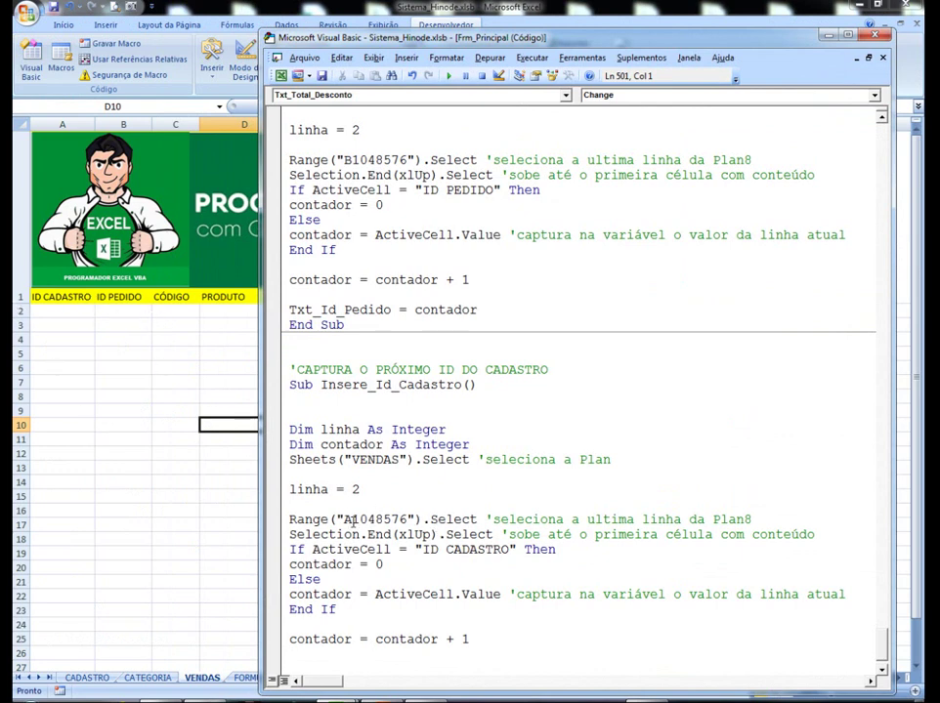
# Step: Mark Range("A1048576") in the code and check that last row of column A in Excel
pyautogui.moveTo(289, 520); pyautogui.dragTo(416, 520)
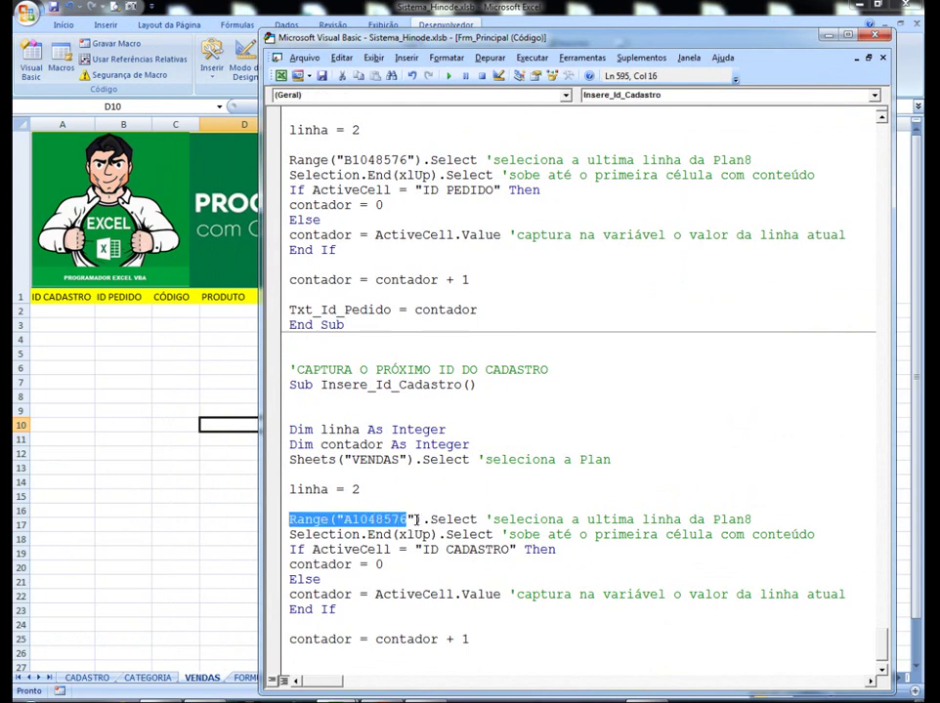
pyautogui.hotkey('shift', 'Right')
pyautogui.hotkey('shift', 'Right')
pyautogui.click(92, 515)
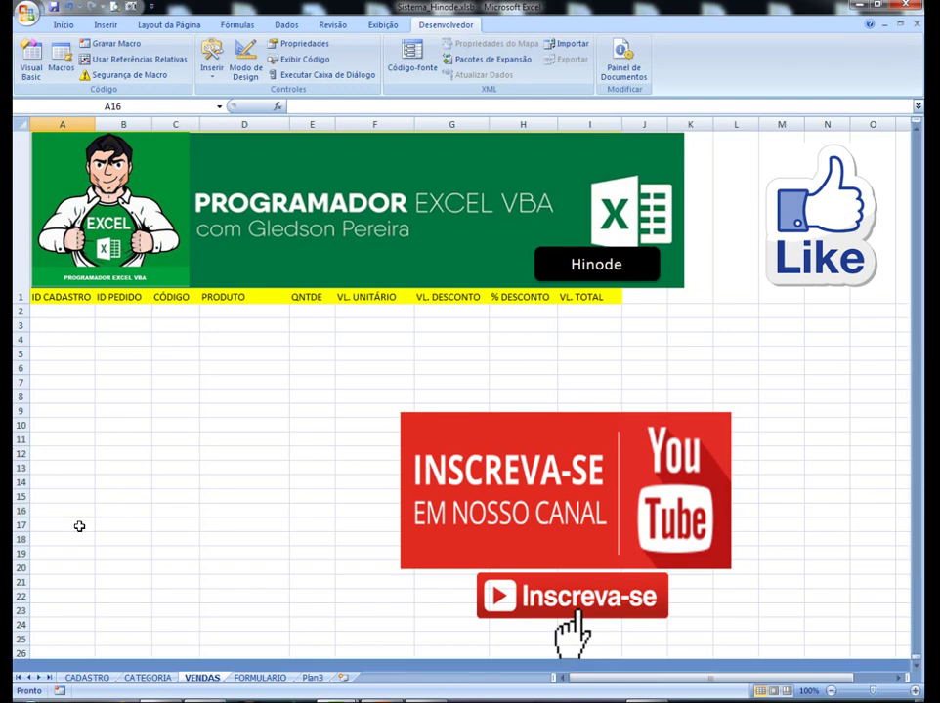
pyautogui.hotkey('ctrl', 'Down')
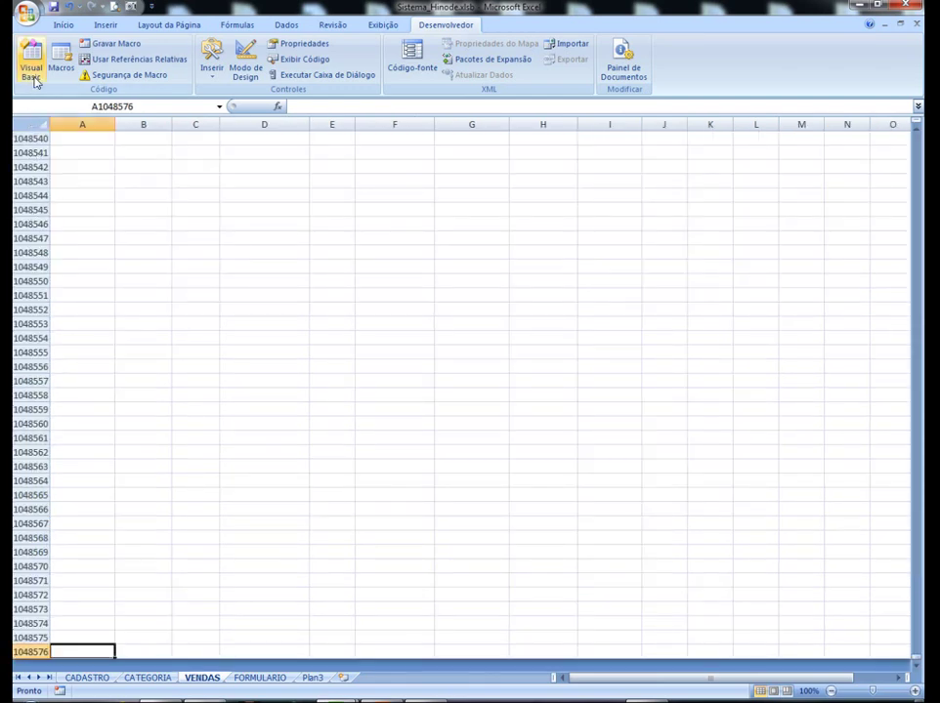
pyautogui.click(32, 60)
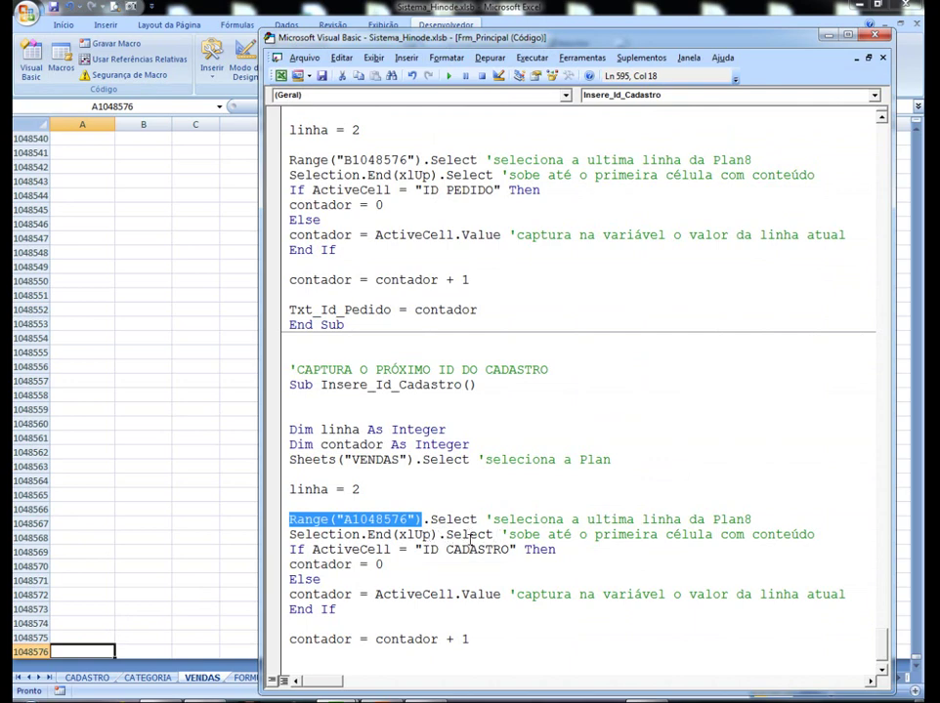
# Step: Return to the VENDAS sheet and jump back up to cell A1
pyautogui.press('Up')
pyautogui.press('Up')
pyautogui.press('Up')
pyautogui.scroll(-1, 470, 540)
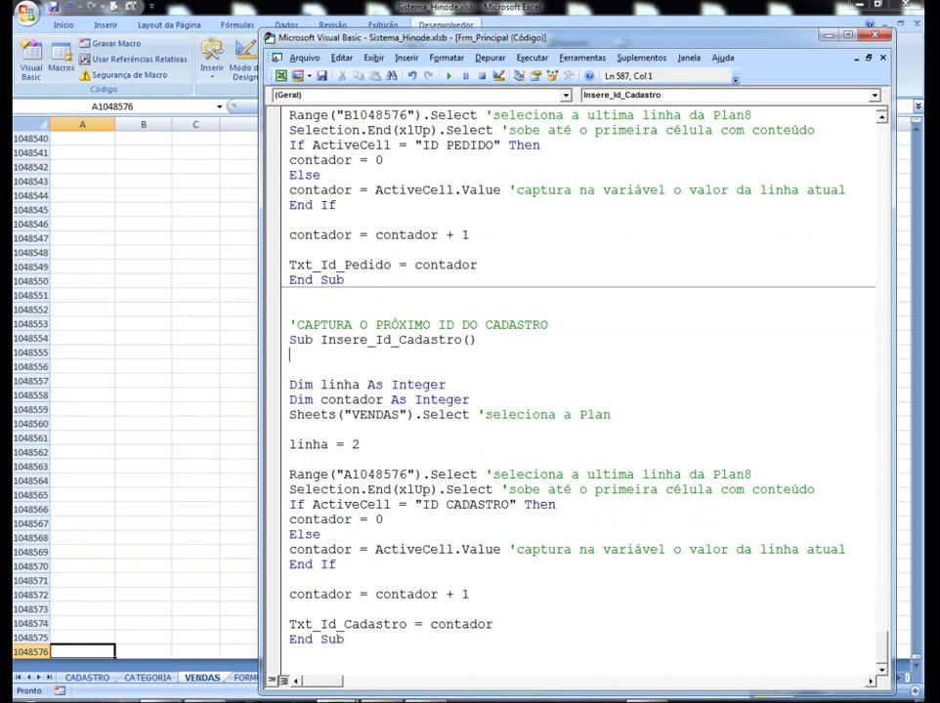
pyautogui.click(78, 651)
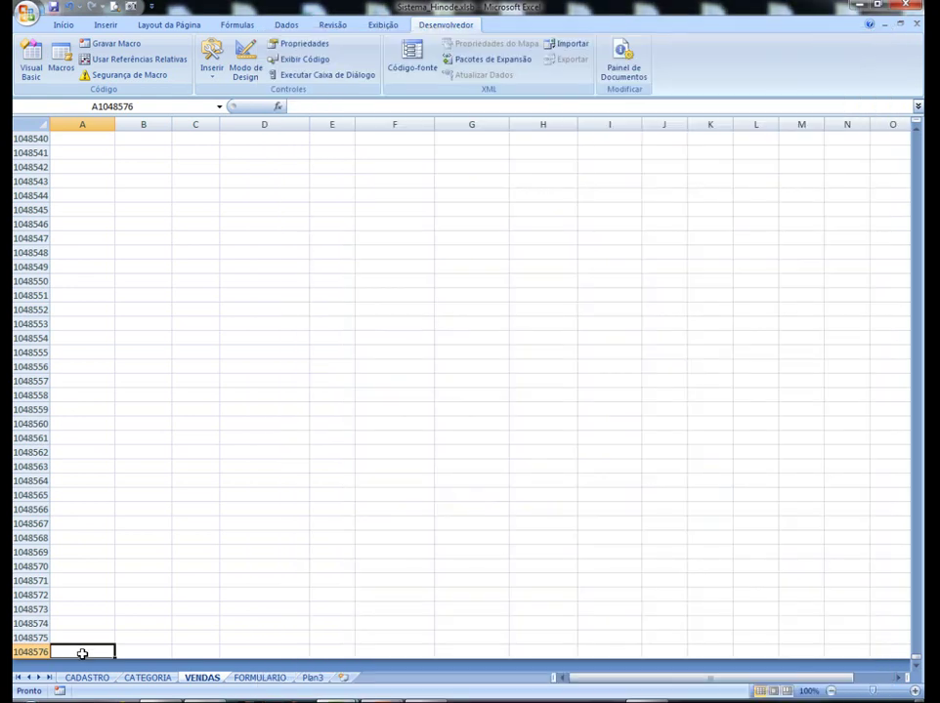
pyautogui.hotkey('ctrl', 'Up')
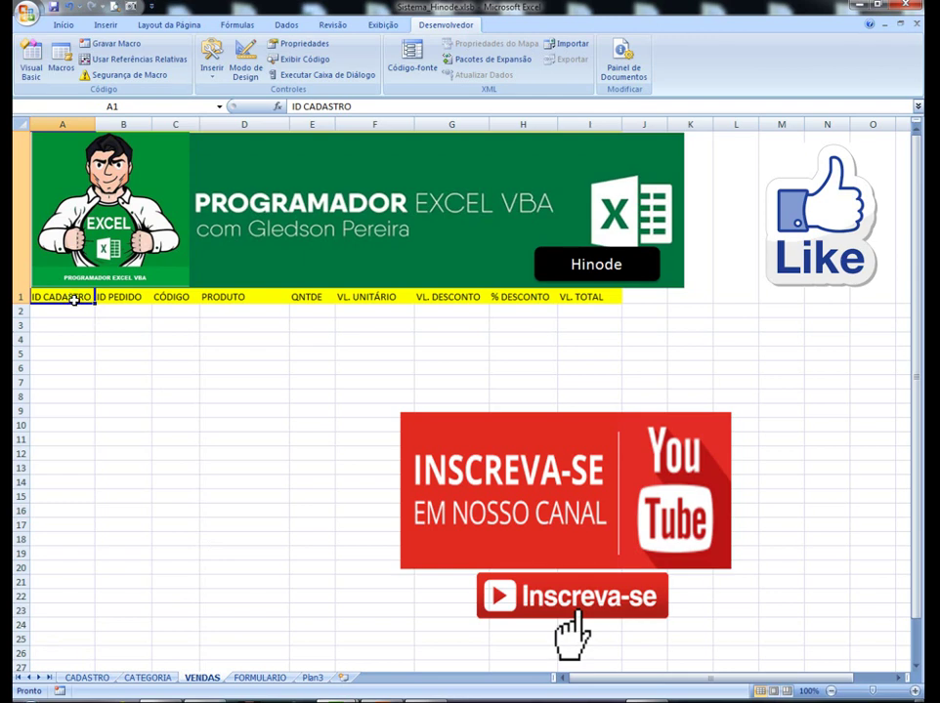
# Step: Reopen the Visual Basic editor from the Desenvolvedor tab to show the Insere_Id_Cadastro sub
pyautogui.click(36, 65)
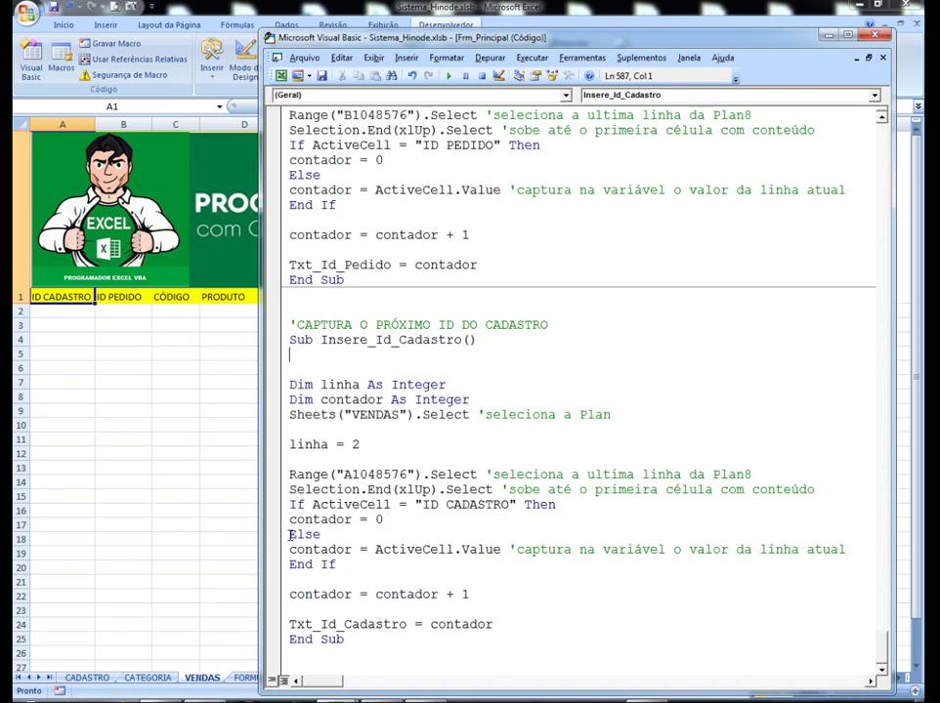
pyautogui.moveTo(289, 534); pyautogui.dragTo(319, 535)
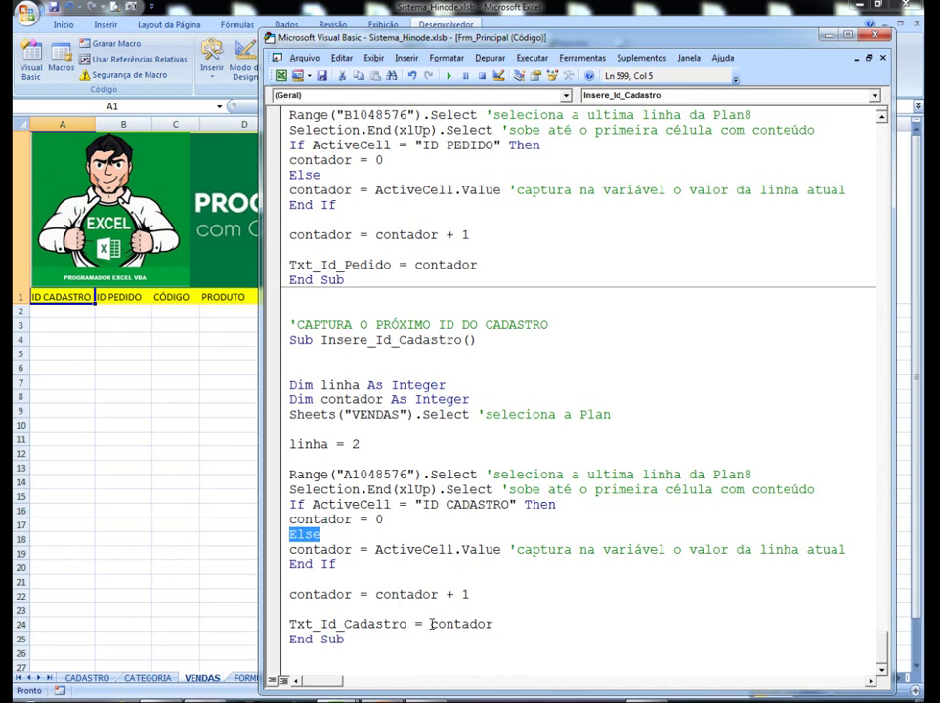
pyautogui.moveTo(431, 623); pyautogui.dragTo(494, 624)
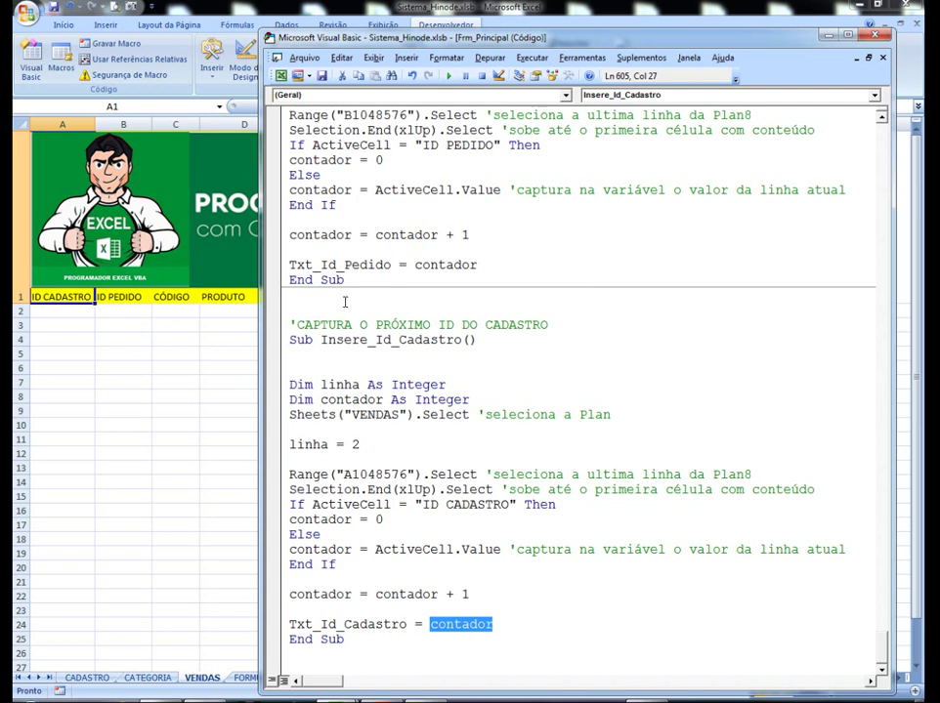
# Step: Correct the Cadastro range's column letter to A in Insere_Id_Pedido
pyautogui.scroll(2, 319, 377)
pyautogui.scroll(2, 365, 384)
pyautogui.scroll(1, 366, 384)
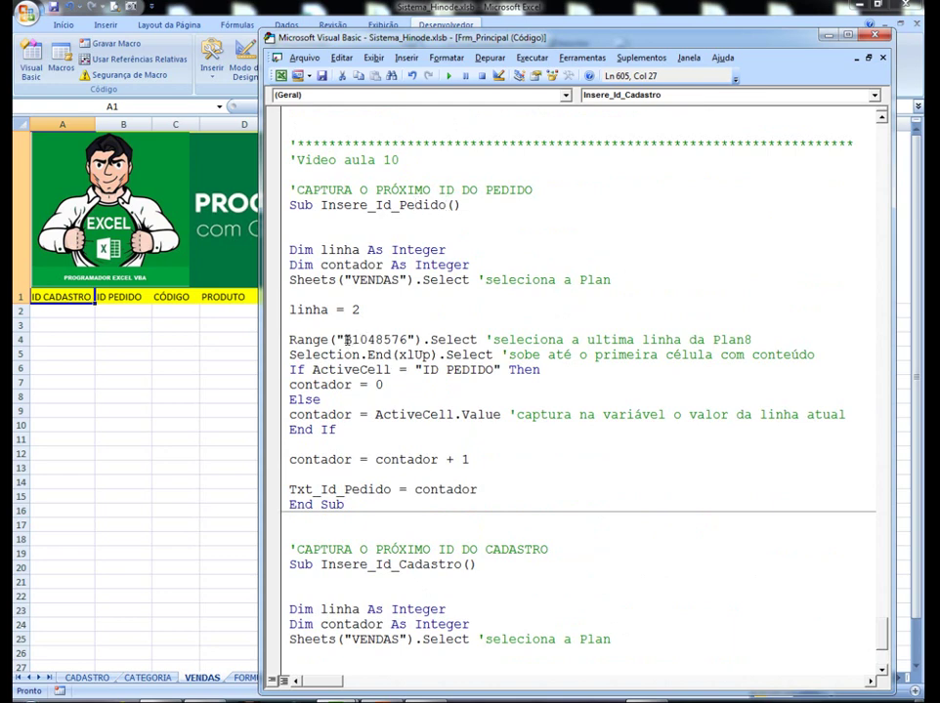
pyautogui.scroll(-1, 455, 484)
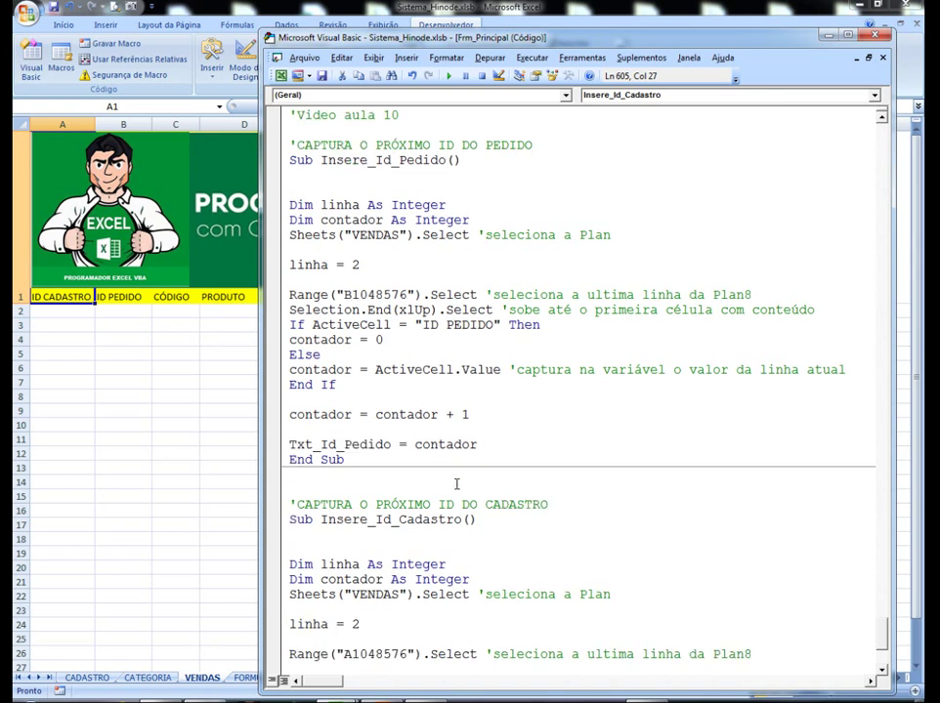
pyautogui.scroll(-1, 452, 503)
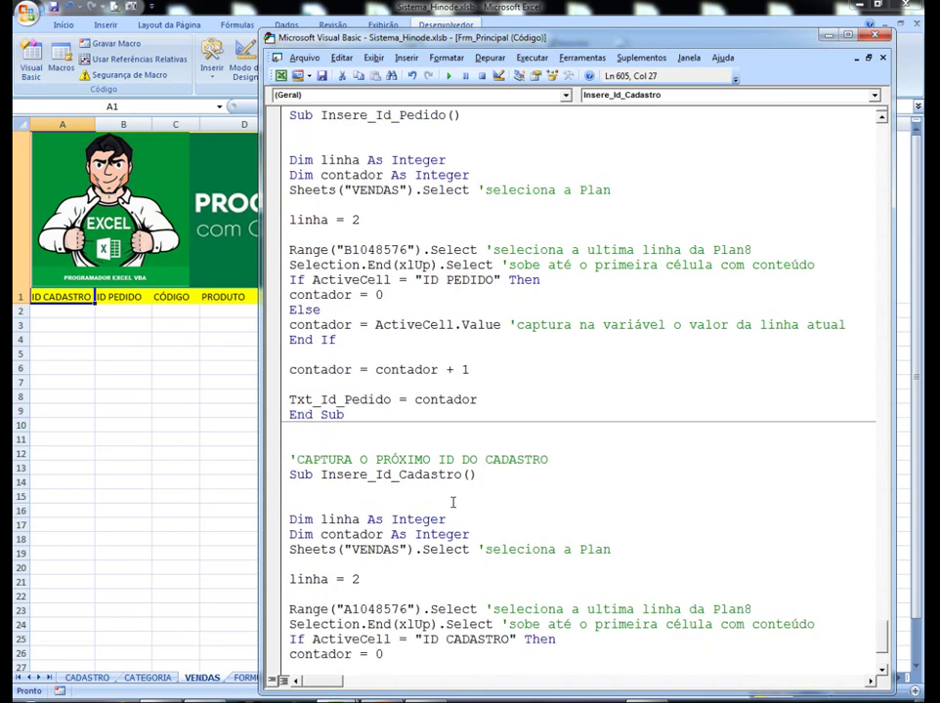
pyautogui.click(348, 609)
pyautogui.press('BackSpace')
pyautogui.write('A')
pyautogui.moveTo(343, 609); pyautogui.dragTo(353, 609)
# Step: Review the column B Pedido range and the Txt_Id_Pedido assignment, then open the Exibir menu
pyautogui.scroll(1, 376, 488)
pyautogui.scroll(1, 377, 487)
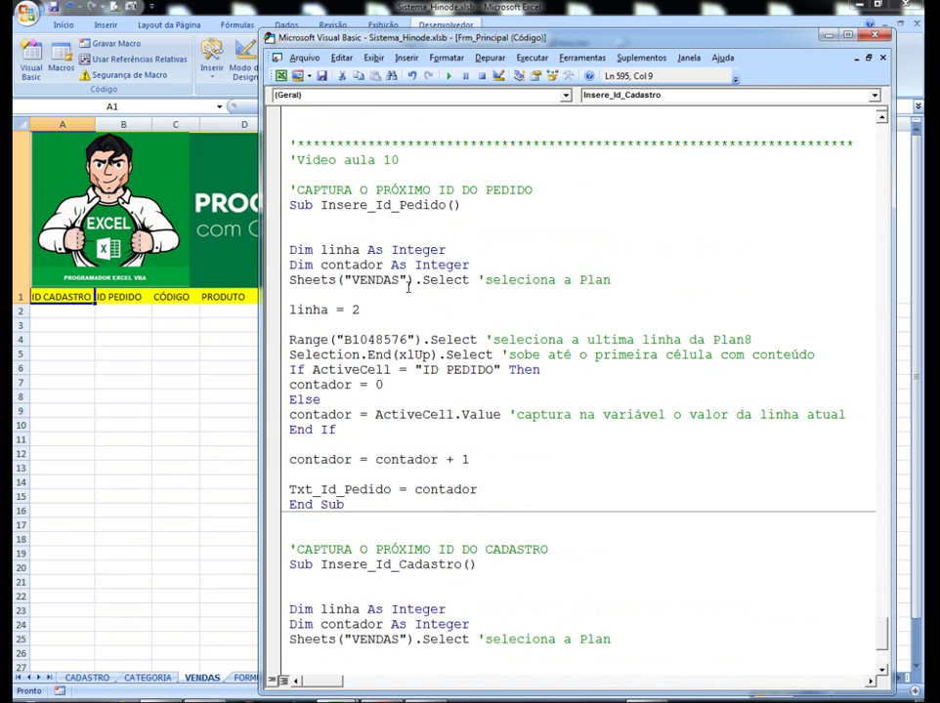
pyautogui.moveTo(343, 340); pyautogui.dragTo(351, 340)
pyautogui.moveTo(291, 489); pyautogui.dragTo(393, 490)
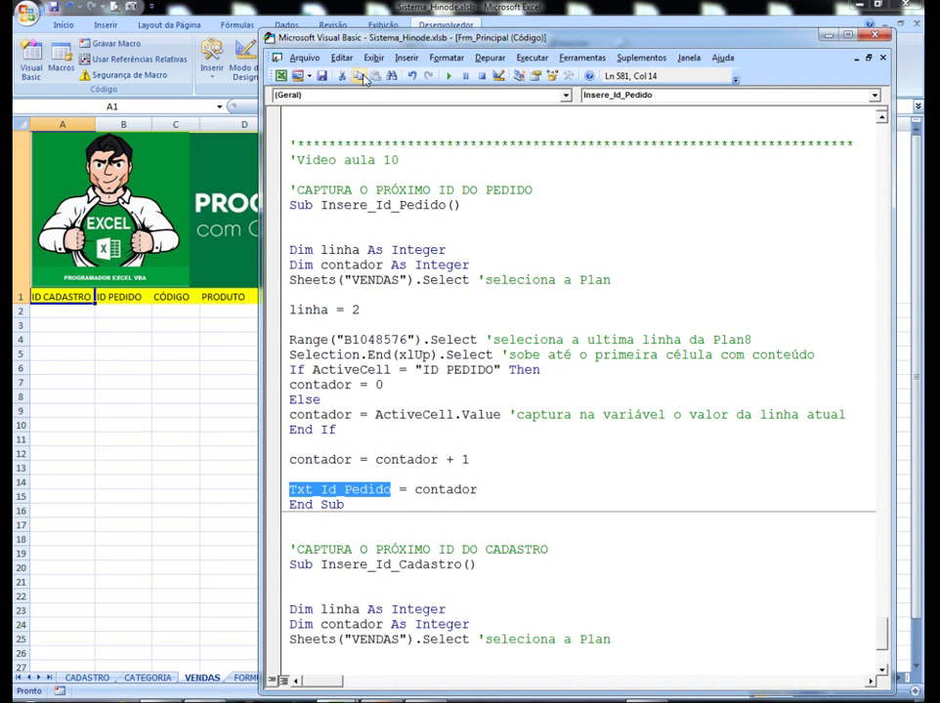
pyautogui.click(373, 58)
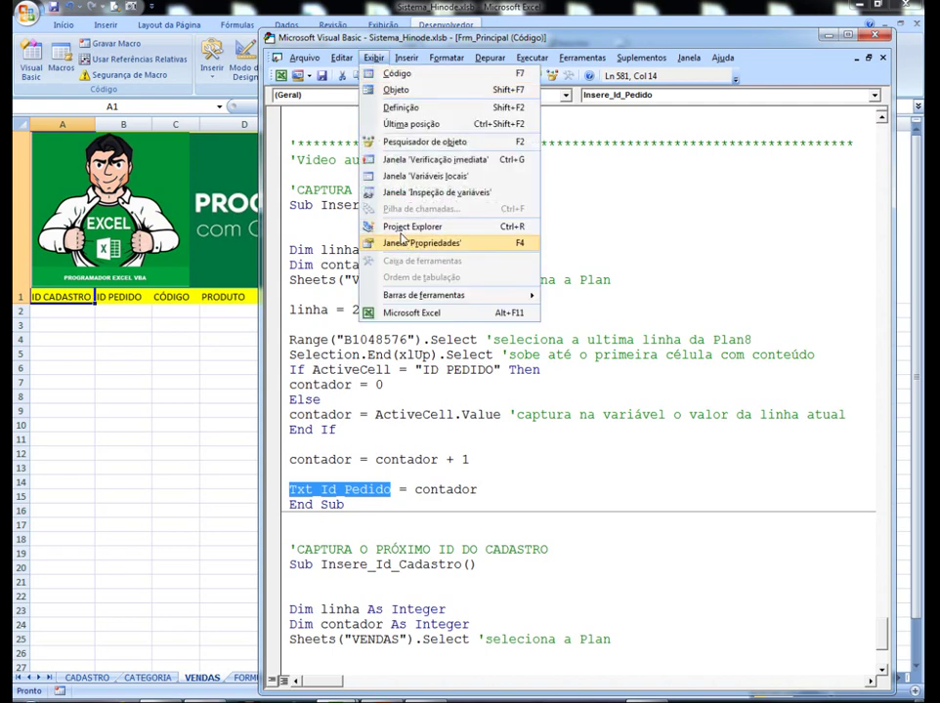
# Step: Open Frm_Principal from Project Explorer and show the Continuar button's Lancar_Compras code
pyautogui.click(437, 224)
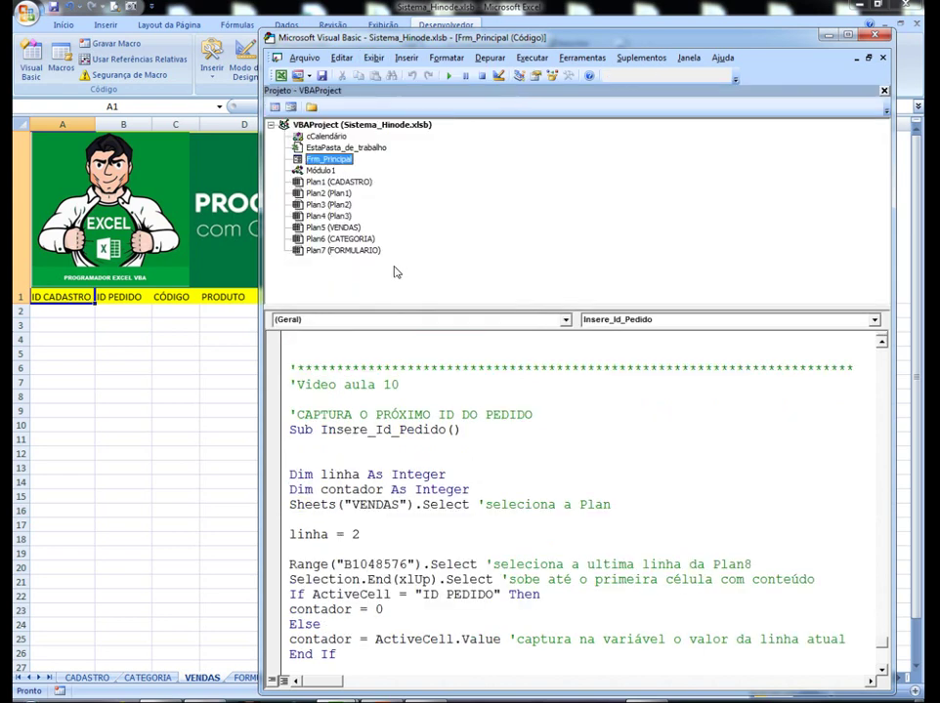
pyautogui.doubleClick(315, 159)
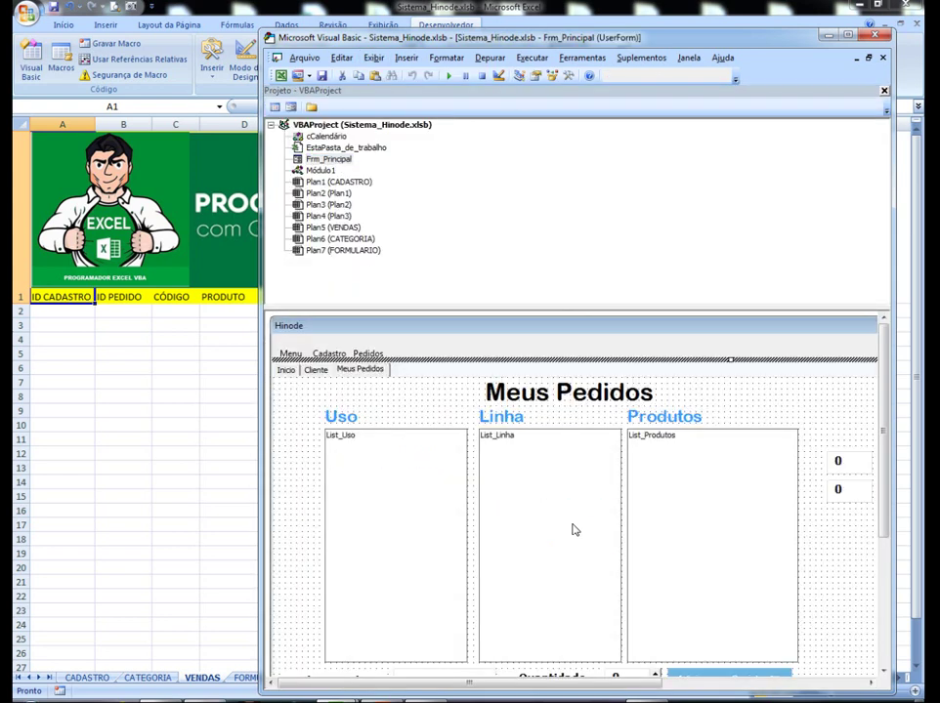
pyautogui.click(884, 89)
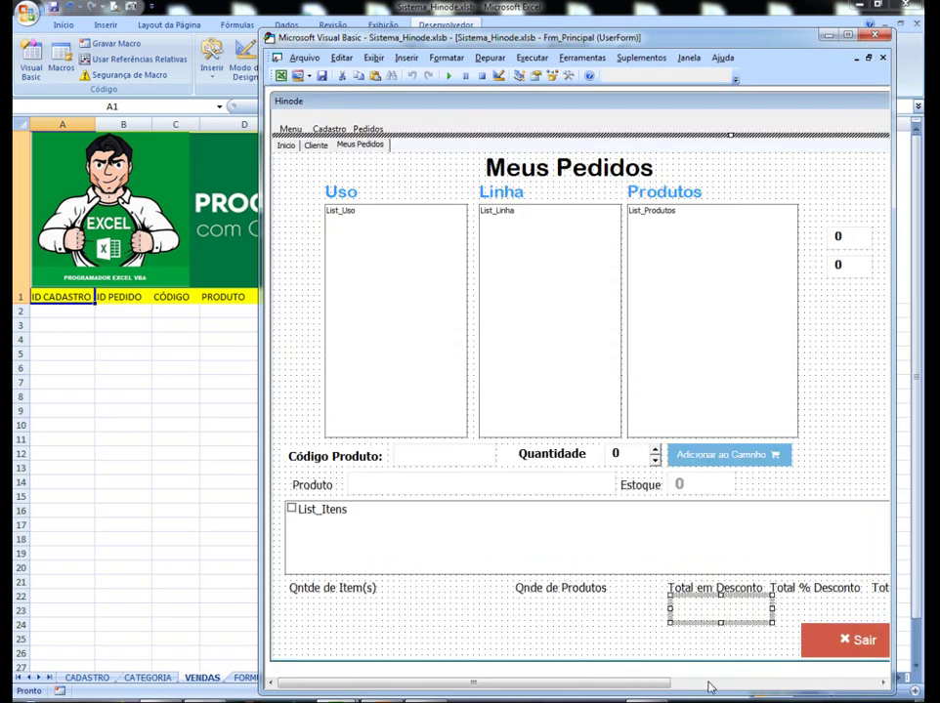
pyautogui.click(863, 687)
pyautogui.click(863, 688)
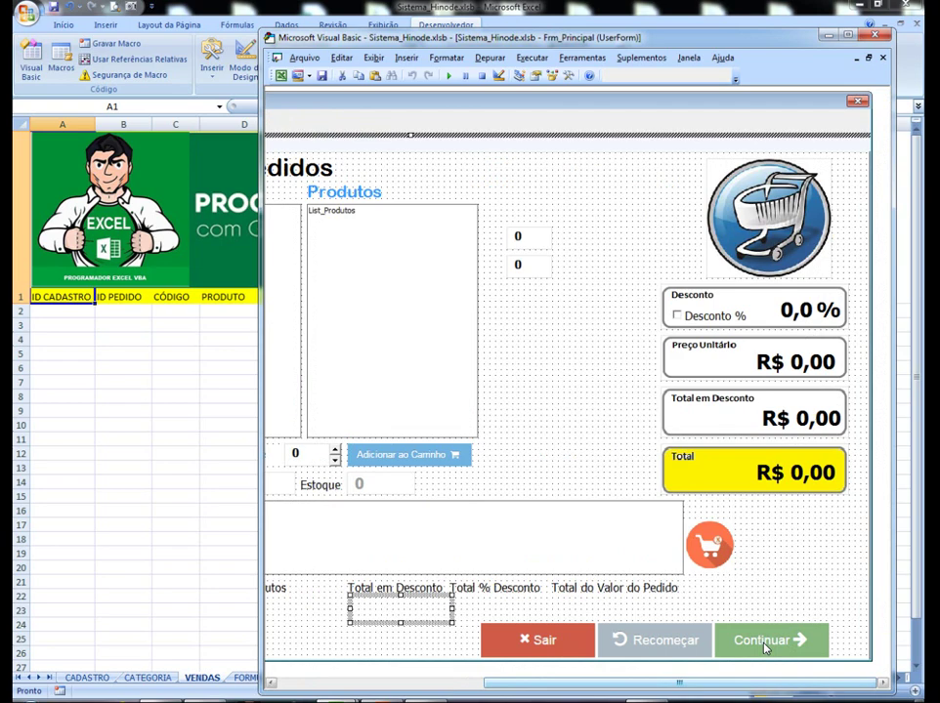
pyautogui.doubleClick(765, 643)
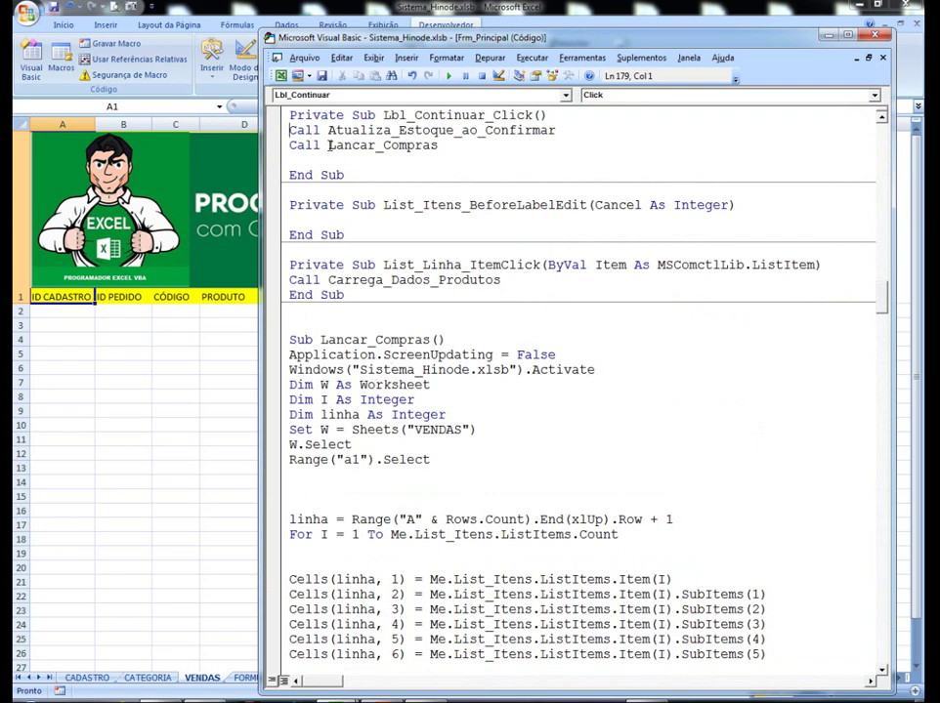
pyautogui.scroll(-2, 430, 456)
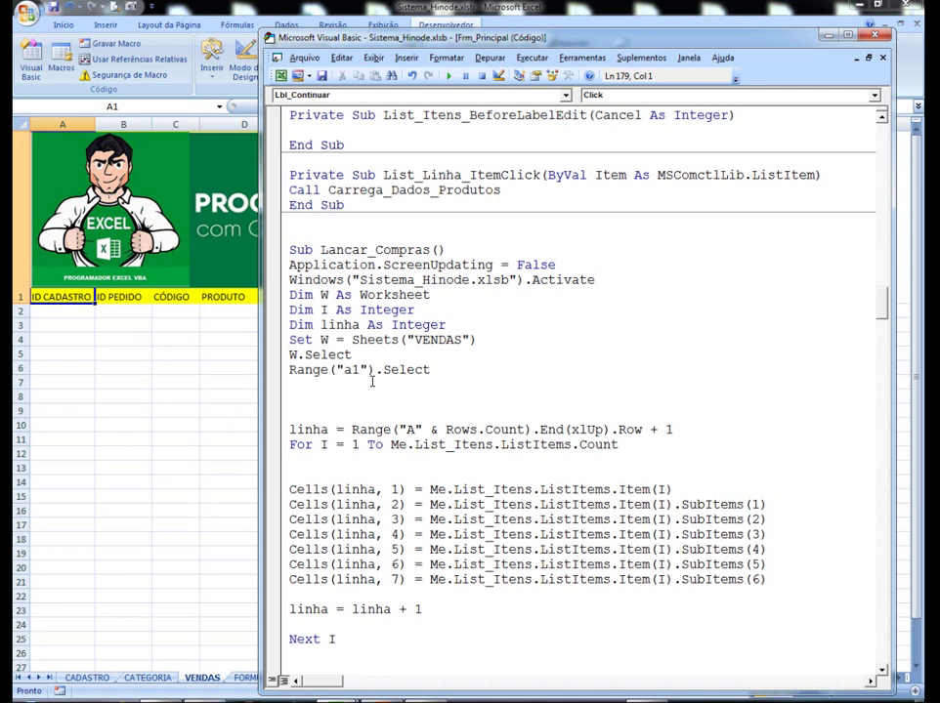
# Step: Add a 'Call Insere_Id_Pedido' line right after Range("a1").Select in Lancar_Compras
pyautogui.click(311, 398)
pyautogui.write('c')
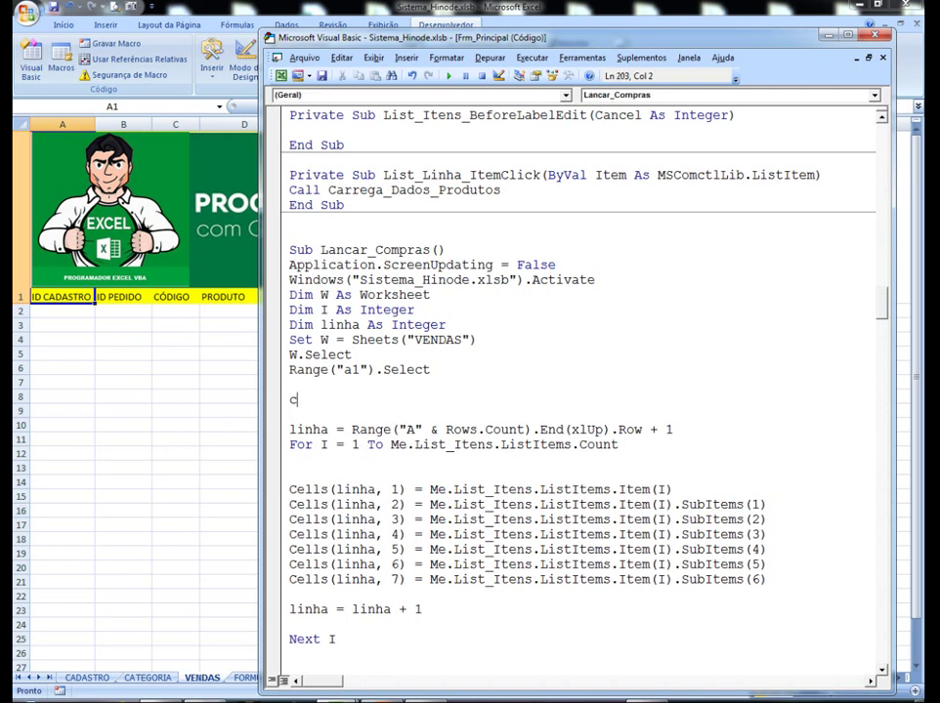
pyautogui.write('aa')
pyautogui.press('BackSpace')
pyautogui.write('ll ')
pyautogui.write('Ijnse')
pyautogui.write('re')
pyautogui.press('Left')
pyautogui.press('Left')
pyautogui.press('Left')
pyautogui.press('Delete')
pyautogui.press('Right')
pyautogui.press('Right')
pyautogui.press('Right')
pyautogui.press('Right')
pyautogui.press('Right')
pyautogui.write('-')
pyautogui.write('di')
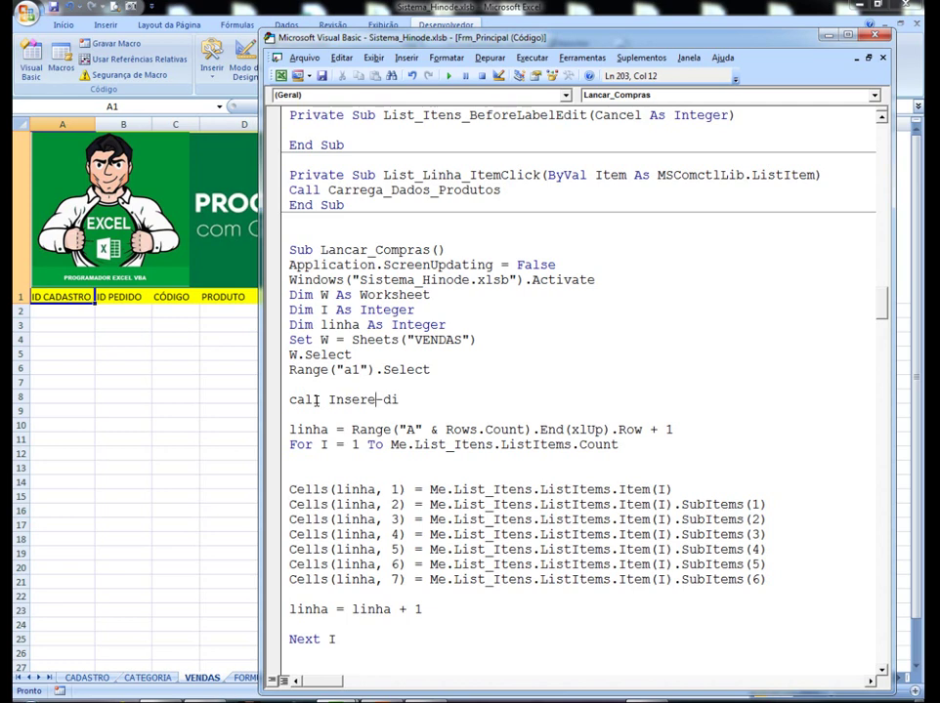
pyautogui.press('Delete')
pyautogui.press('Delete')
pyautogui.press('Delete')
pyautogui.write('_id_')
pyautogui.write('pedido')
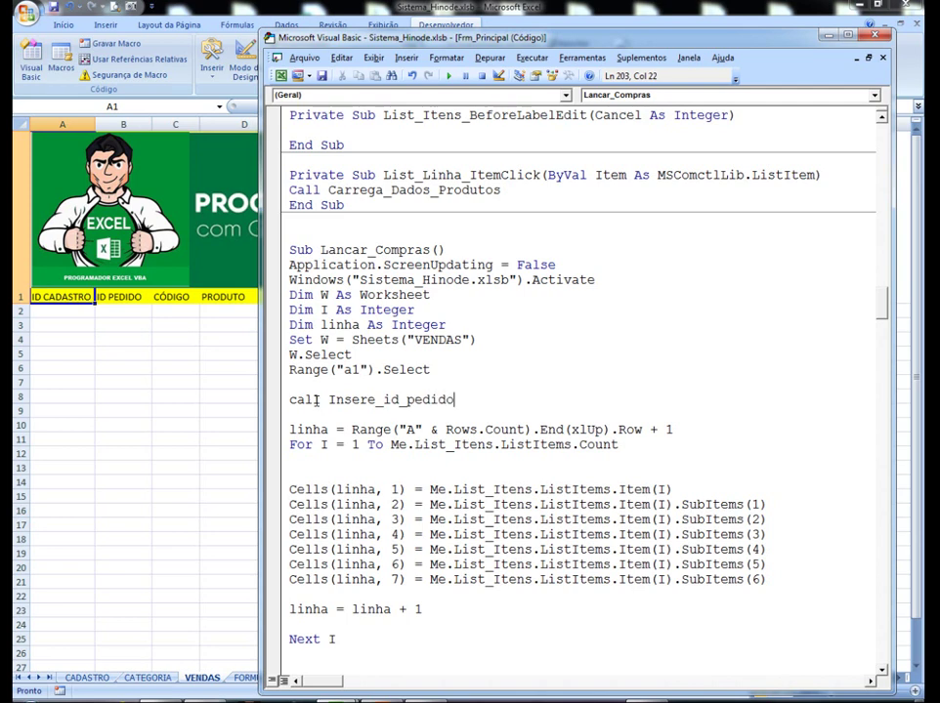
pyautogui.press('Return')
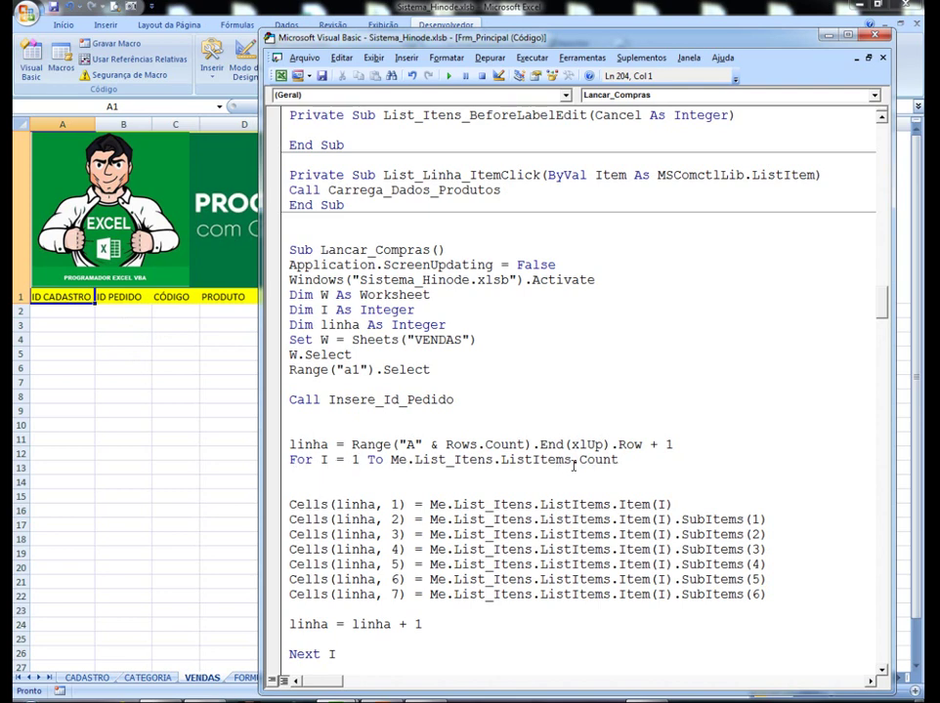
# Step: Insert 'Call Insere_Id_Cadastro' under the For statement, with a blank line above it
pyautogui.click(297, 478)
pyautogui.write('call ')
pyautogui.write('insere')
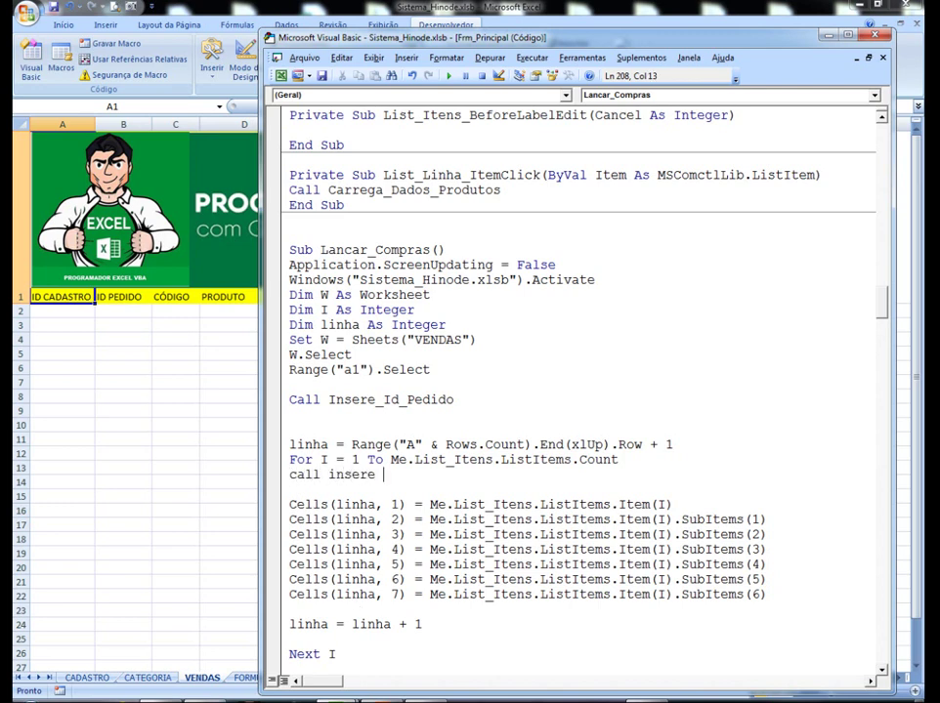
pyautogui.write('-')
pyautogui.write('id_')
pyautogui.write('ca')
pyautogui.write('dastro')
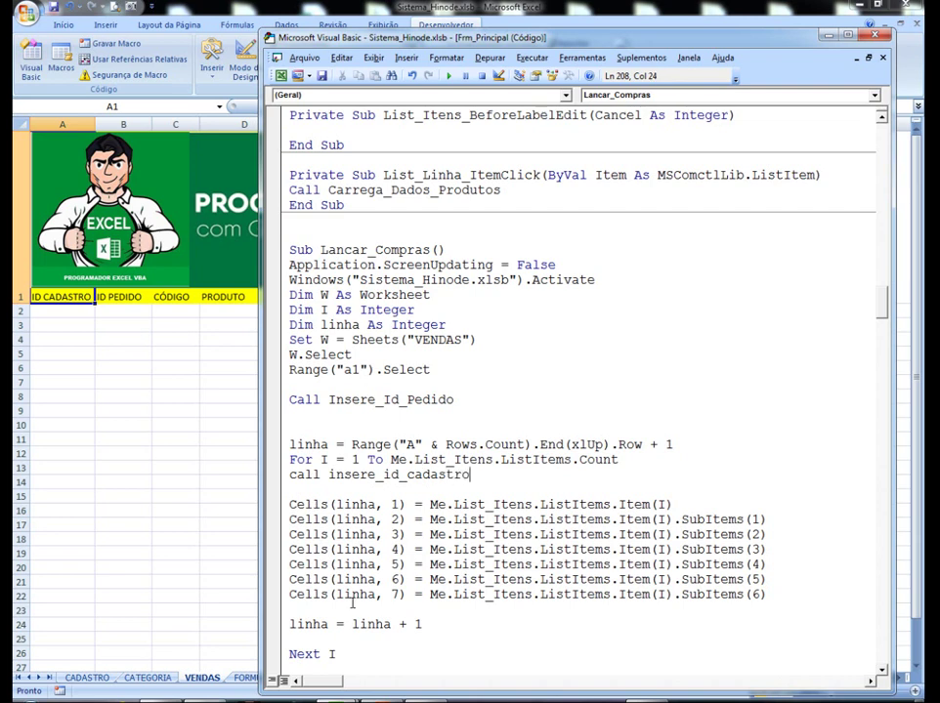
pyautogui.press('Return')
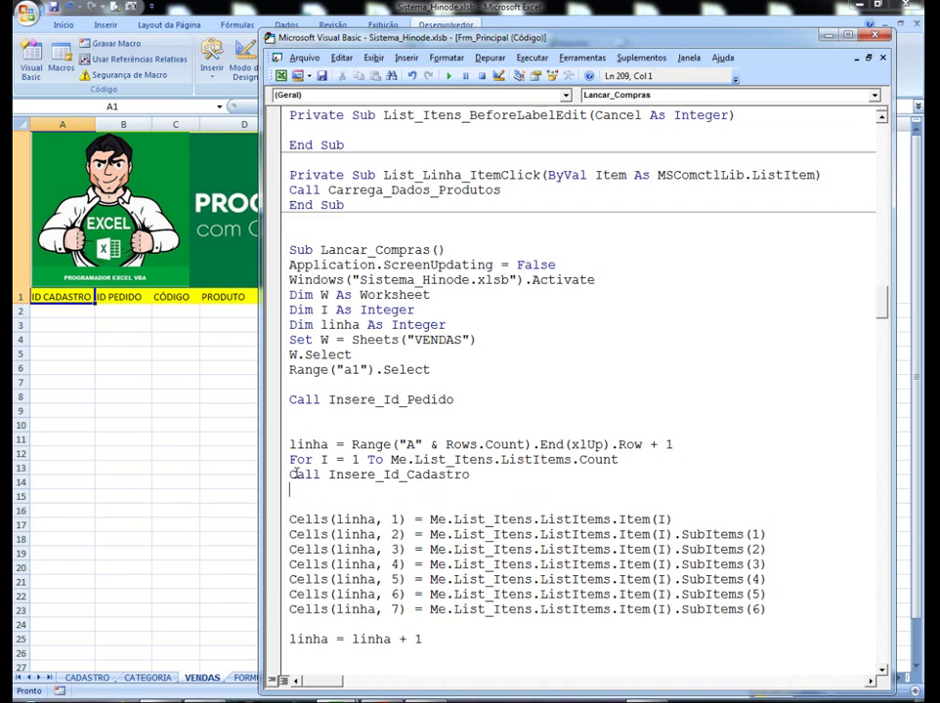
pyautogui.click(290, 474)
pyautogui.press('Return')
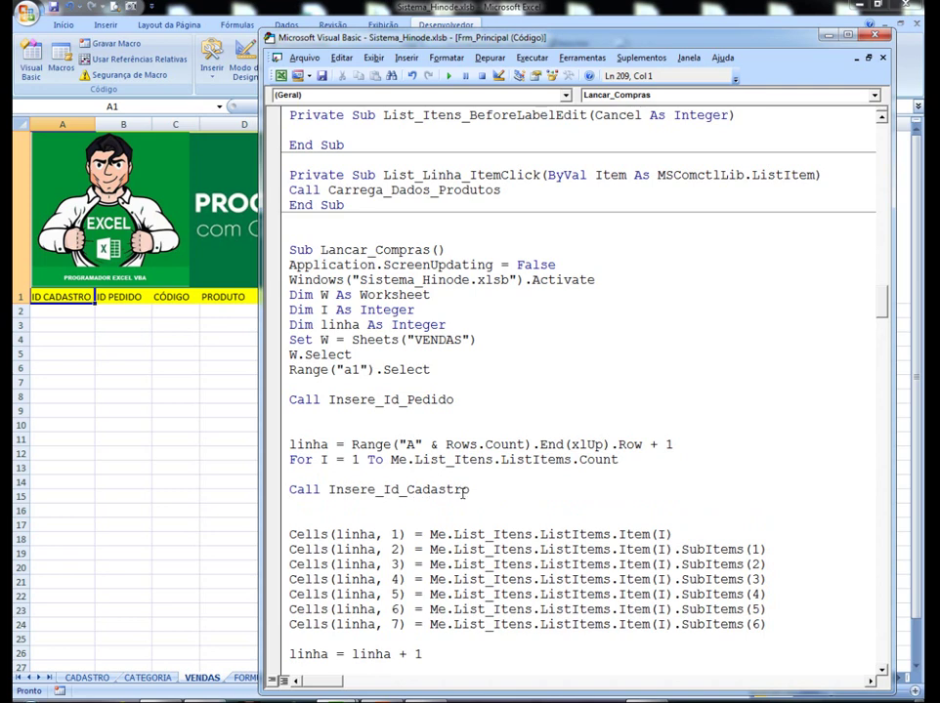
pyautogui.scroll(-1, 463, 496)
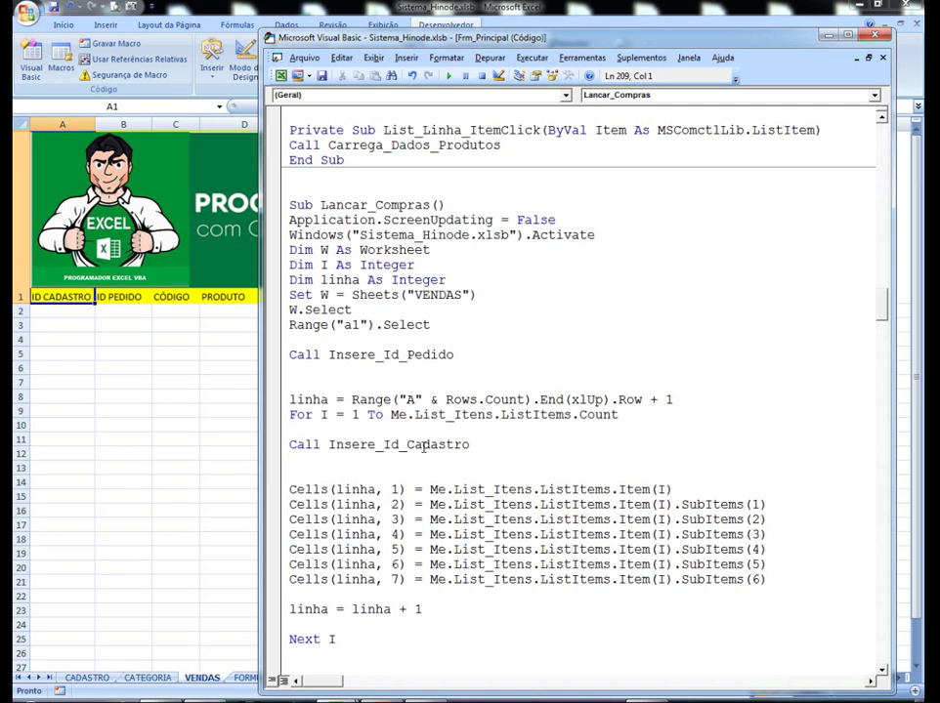
# Step: Add the line Cells(linha, 1) = Me.Txt_Id_Cadastro below the cadastro call
pyautogui.click(290, 489)
pyautogui.moveTo(290, 489); pyautogui.dragTo(405, 489)
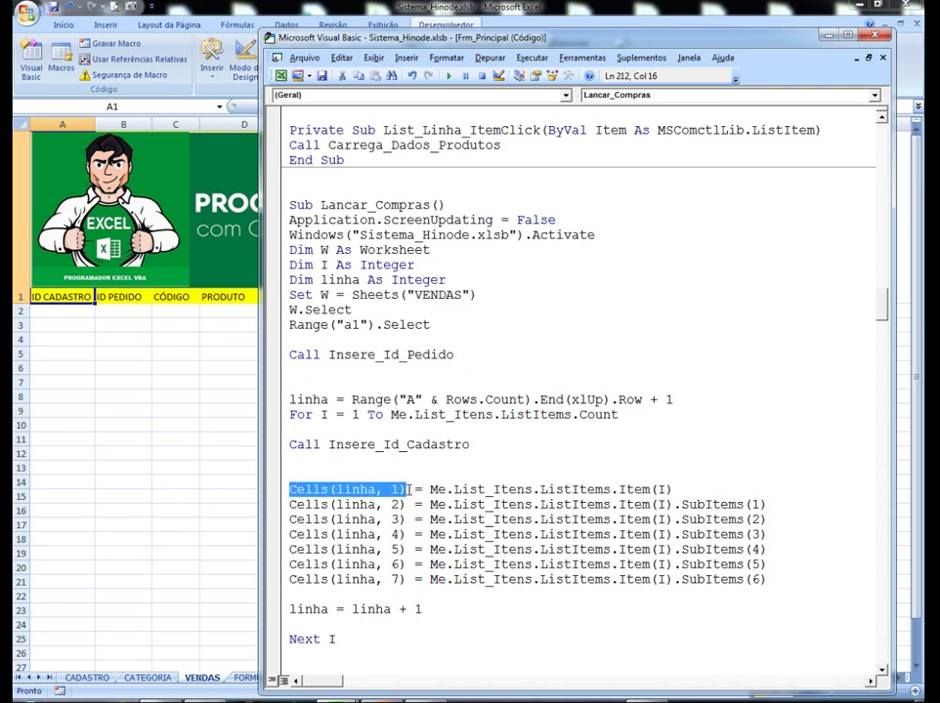
pyautogui.click(306, 467)
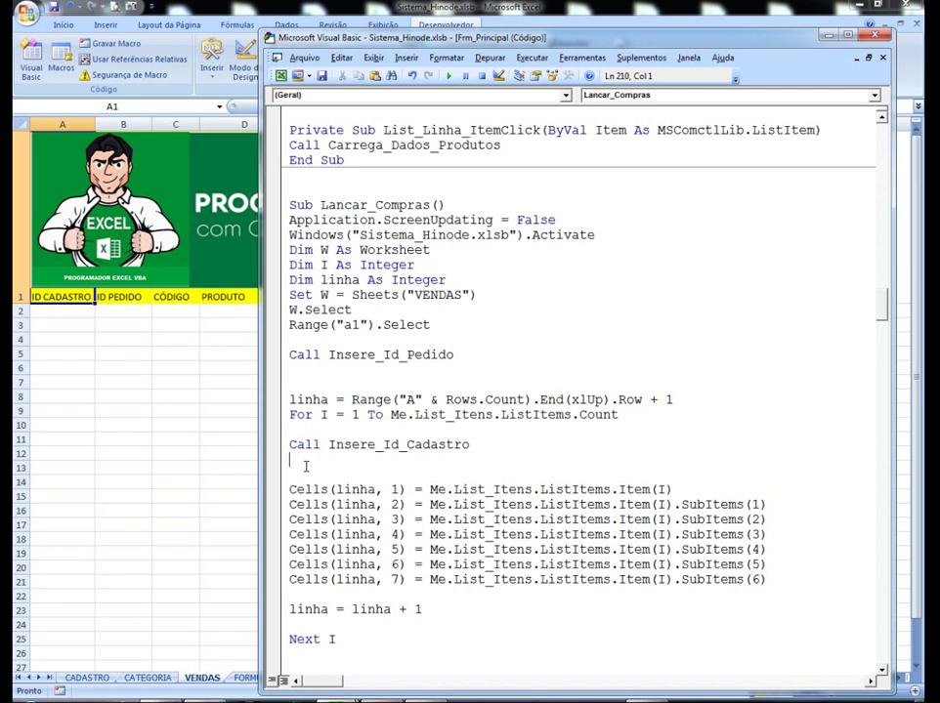
pyautogui.write('Cells(linha, 1)')
pyautogui.click(290, 459)
pyautogui.press('Return')
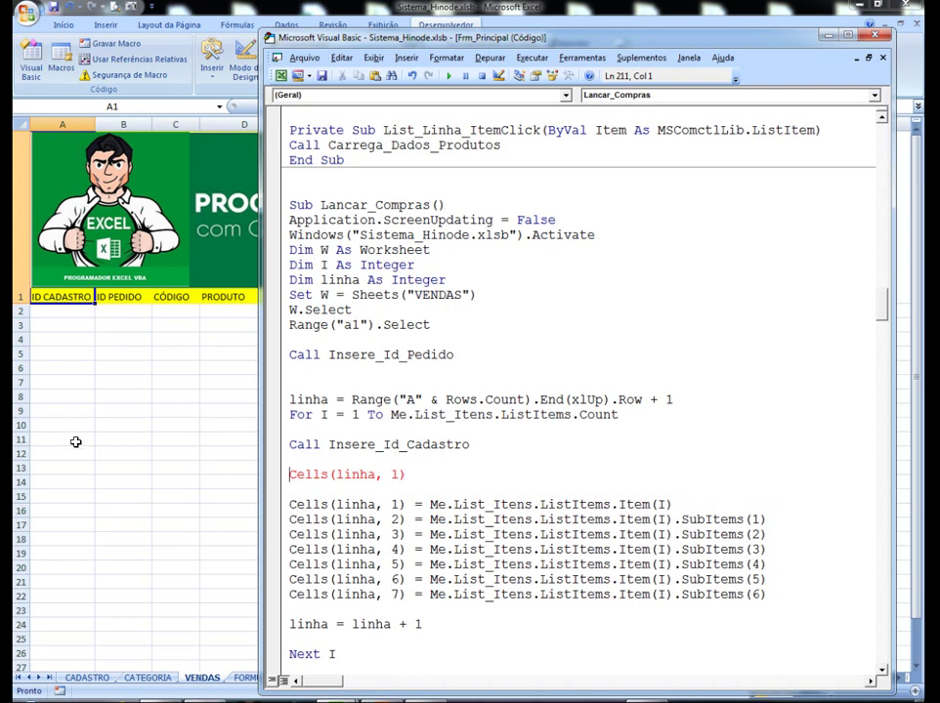
pyautogui.click(430, 473)
pyautogui.write('= me')
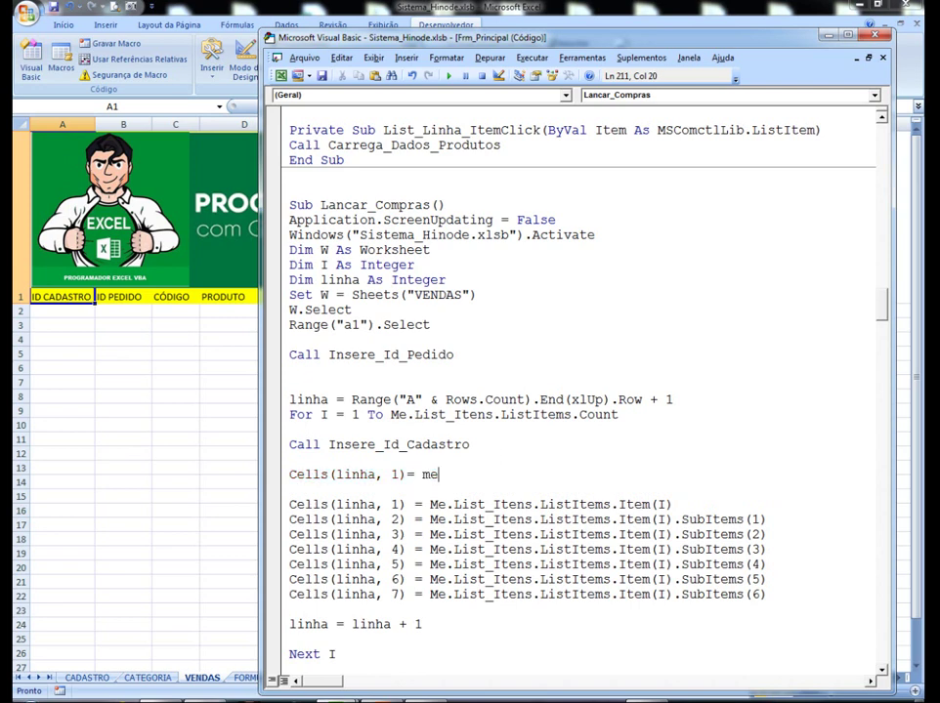
pyautogui.write('.txt')
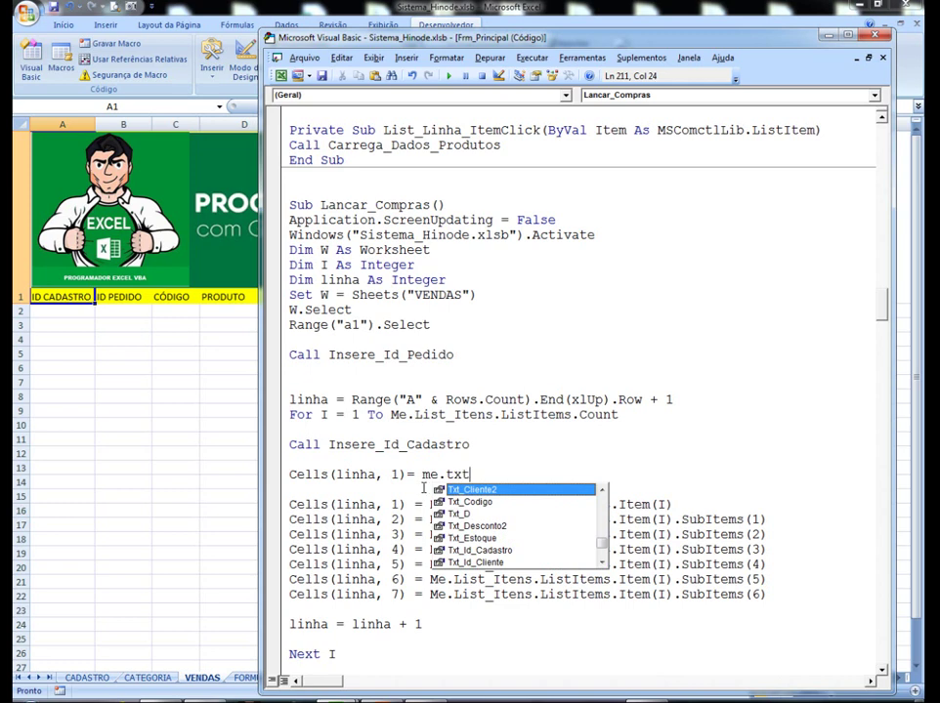
pyautogui.write('_Id')
pyautogui.press('Tab')
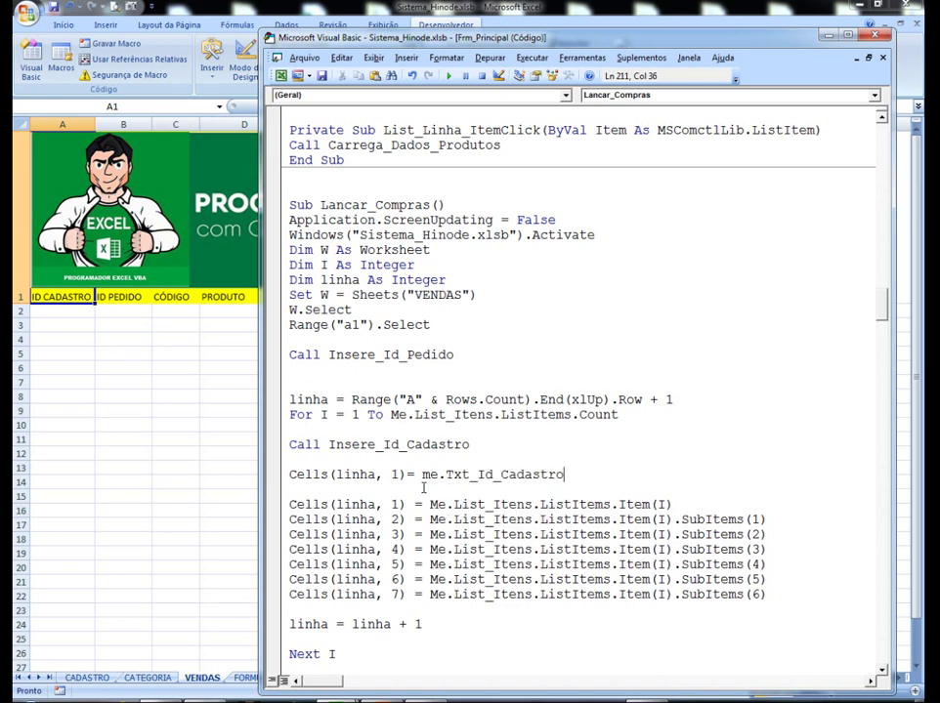
pyautogui.press('Return')
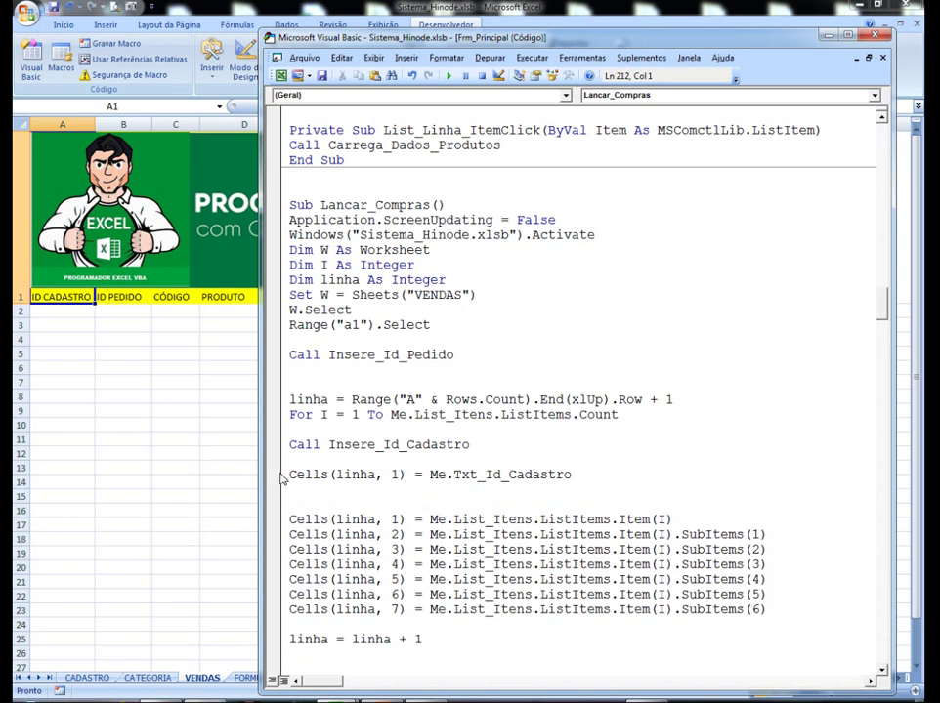
# Step: Add the line Cells(linha, 2) = Me.Txt_Id_Pedido beneath it
pyautogui.write('Cells(linha, 1)')
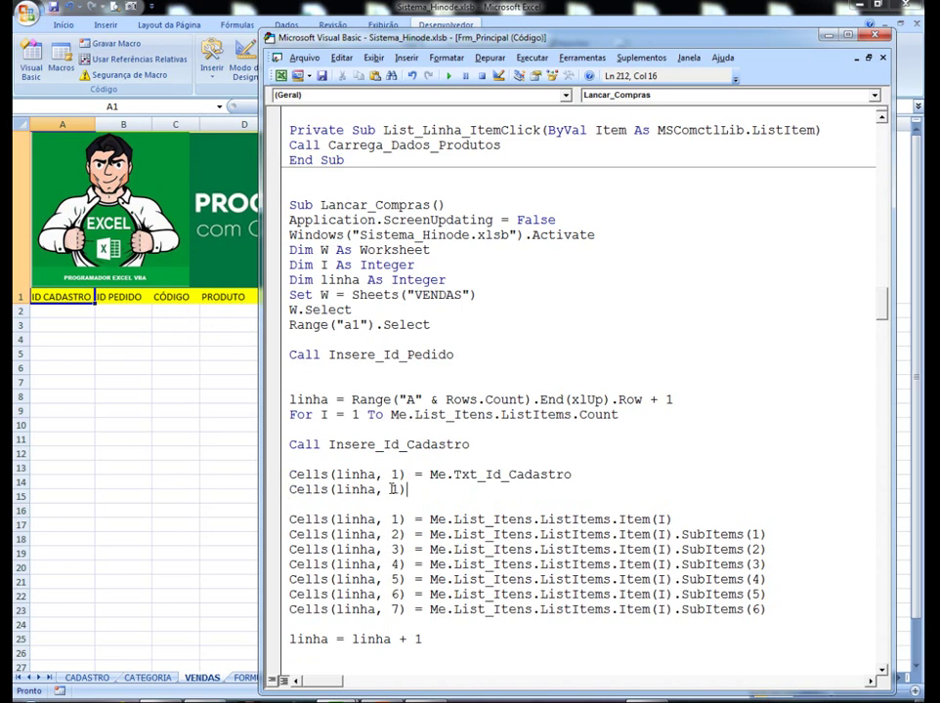
pyautogui.doubleClick(395, 490)
pyautogui.write('2')
pyautogui.click(428, 491)
pyautogui.write('= m')
pyautogui.write('e.txt')
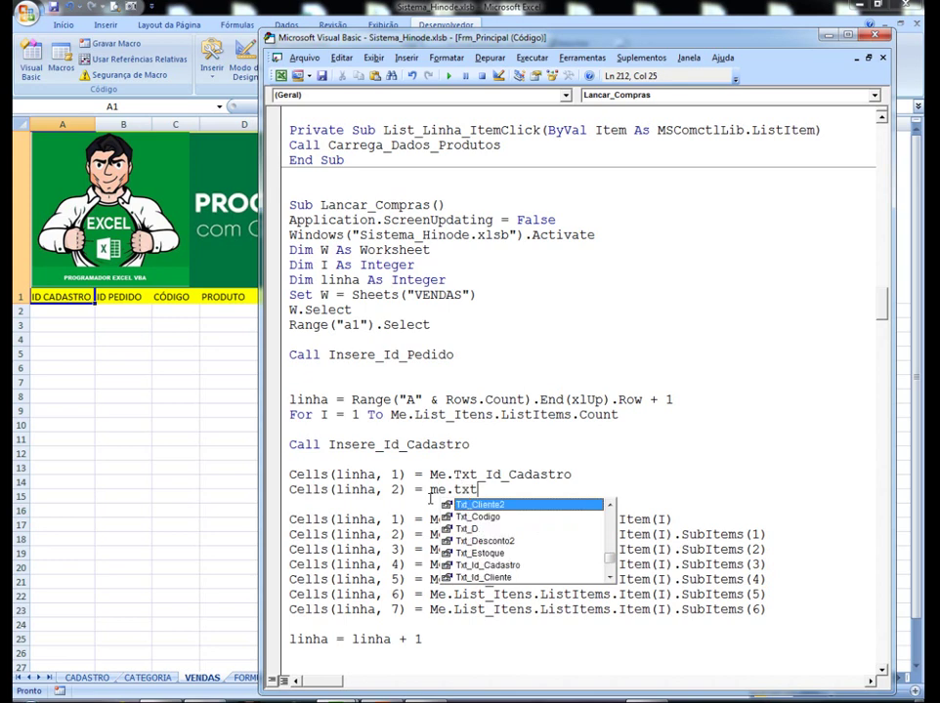
pyautogui.write('_id')
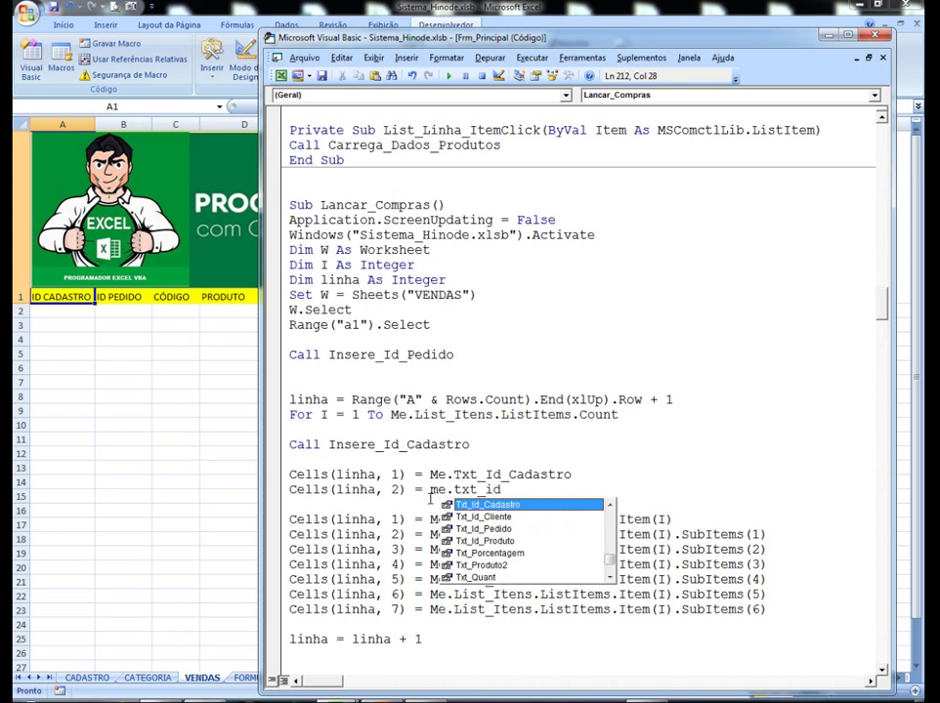
pyautogui.write('_p')
pyautogui.press('Tab')
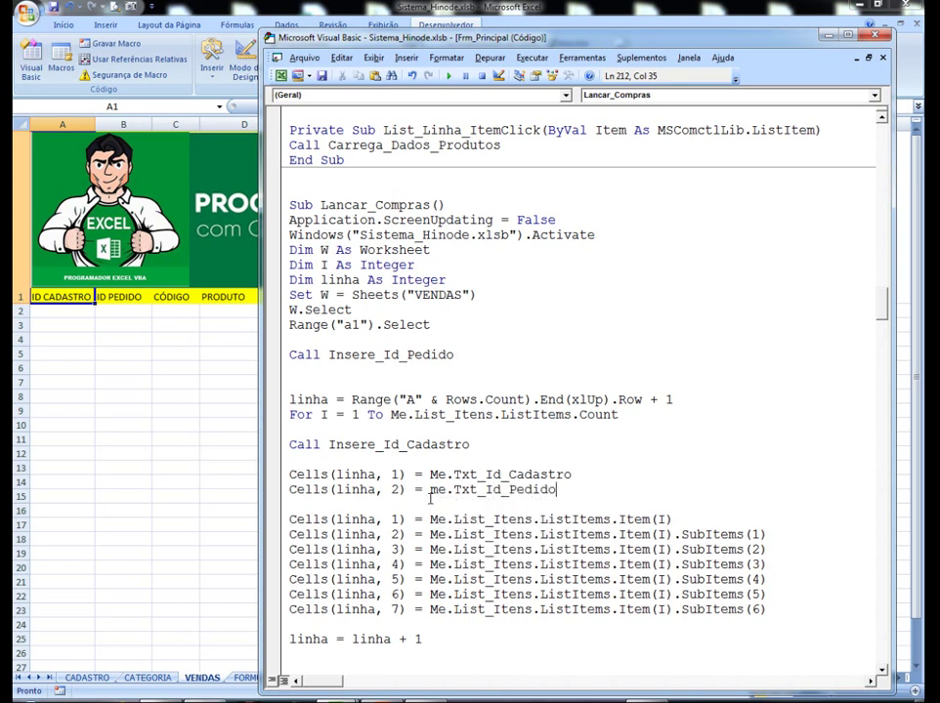
pyautogui.press('Return')
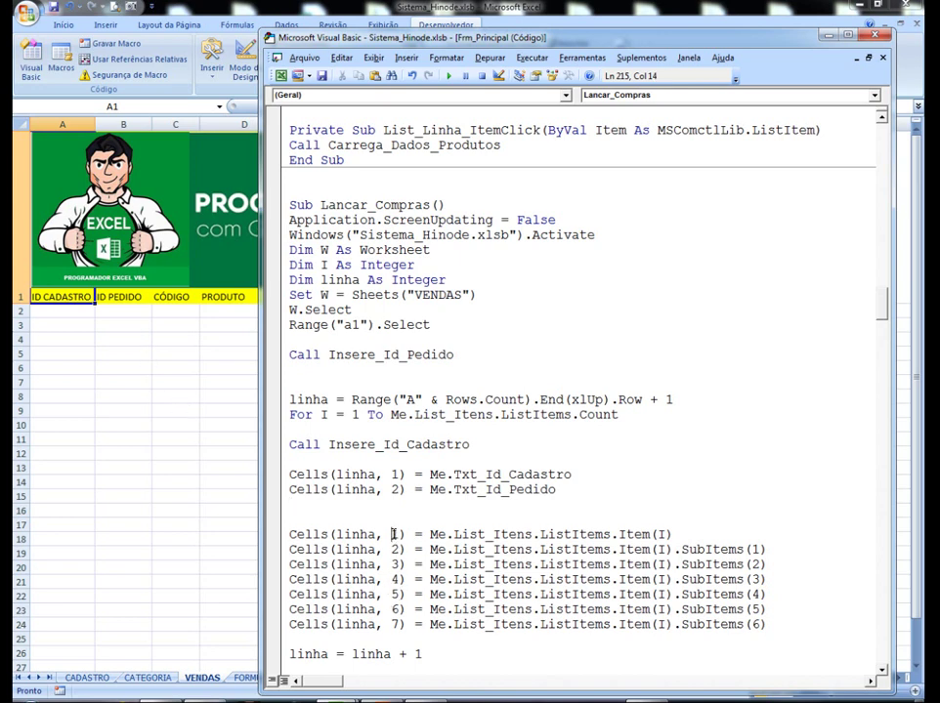
# Step: Renumber the first five List_Itens Cells writes to columns 3, 4, 5, 6 and 7
pyautogui.doubleClick(395, 535)
pyautogui.write('3')
pyautogui.press('Down')
pyautogui.hotkey('shift', 'Left')
pyautogui.write('4')
pyautogui.press('Down')
pyautogui.hotkey('shift', 'Left')
pyautogui.write('5')
pyautogui.press('Down')
pyautogui.hotkey('shift', 'Left')
pyautogui.write('6')
pyautogui.press('Down')
pyautogui.hotkey('shift', 'Left')
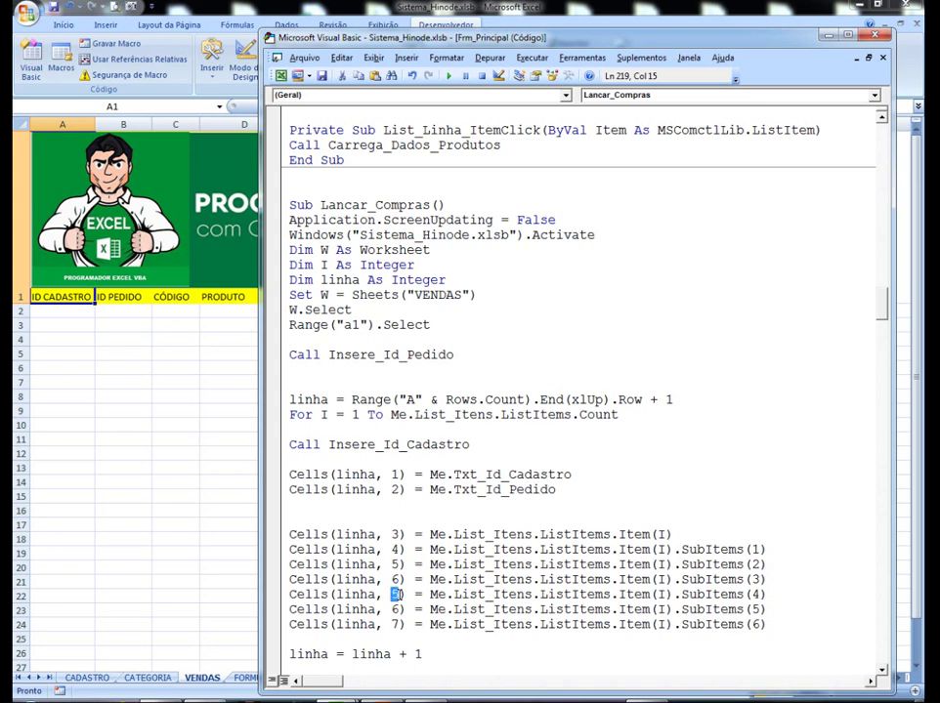
pyautogui.write('7')
# Step: Renumber the last two writes to columns 8 and 9 and move the editor window aside
pyautogui.doubleClick(397, 609)
pyautogui.write('8')
pyautogui.doubleClick(397, 624)
pyautogui.write('9')
pyautogui.click(373, 518)
pyautogui.moveTo(342, 41)
pyautogui.mouseDown()
pyautogui.moveTo(371, 391)
pyautogui.moveTo(284, 74)
pyautogui.mouseUp()
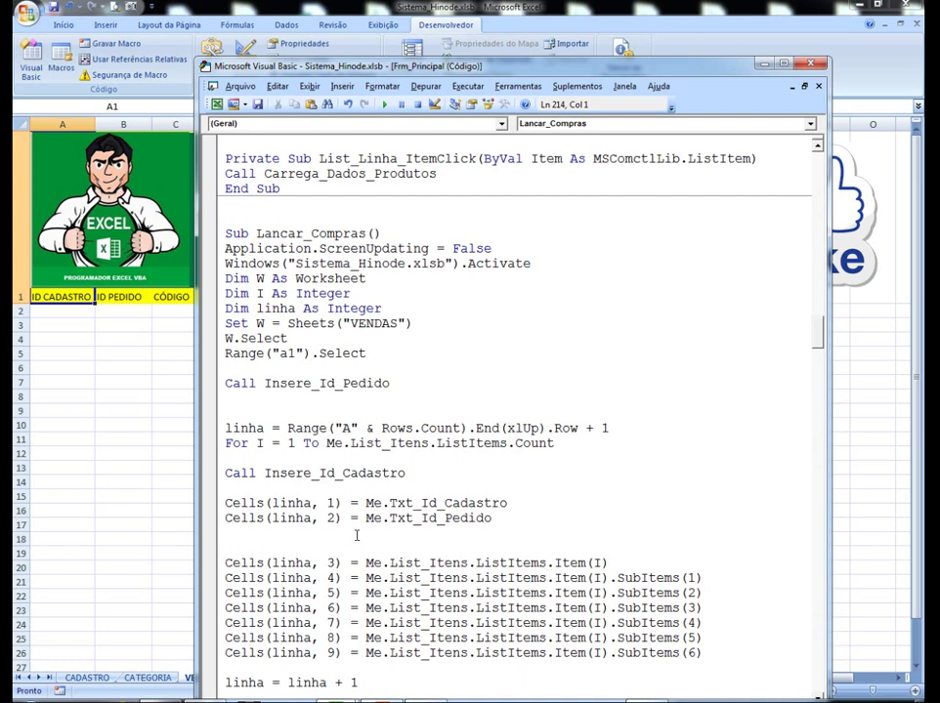
pyautogui.scroll(-1, 377, 576)
pyautogui.scroll(-1, 376, 571)
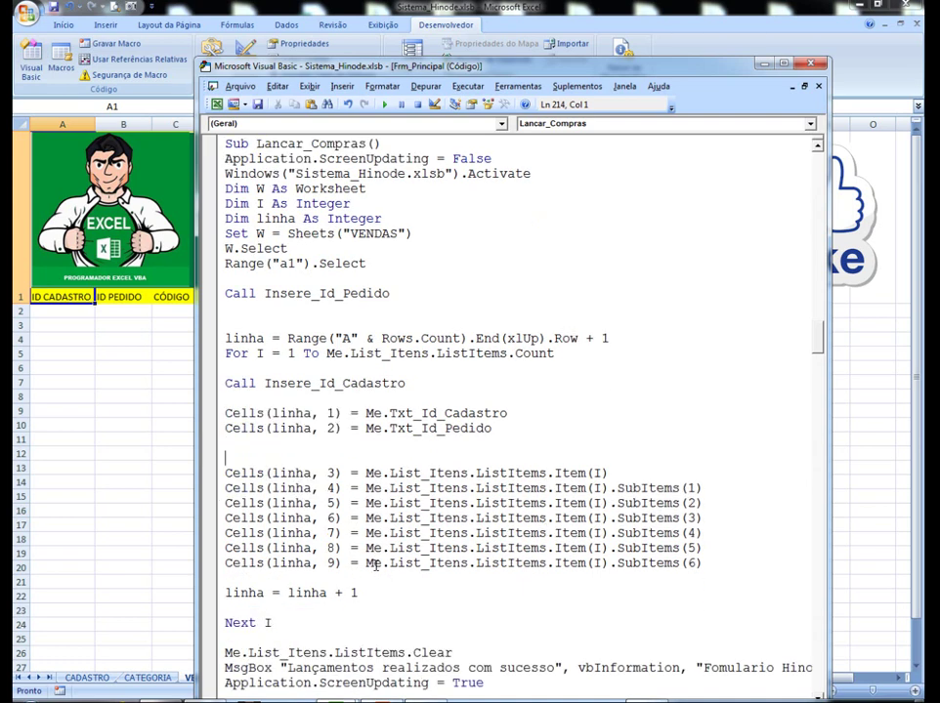
pyautogui.scroll(1, 372, 570)
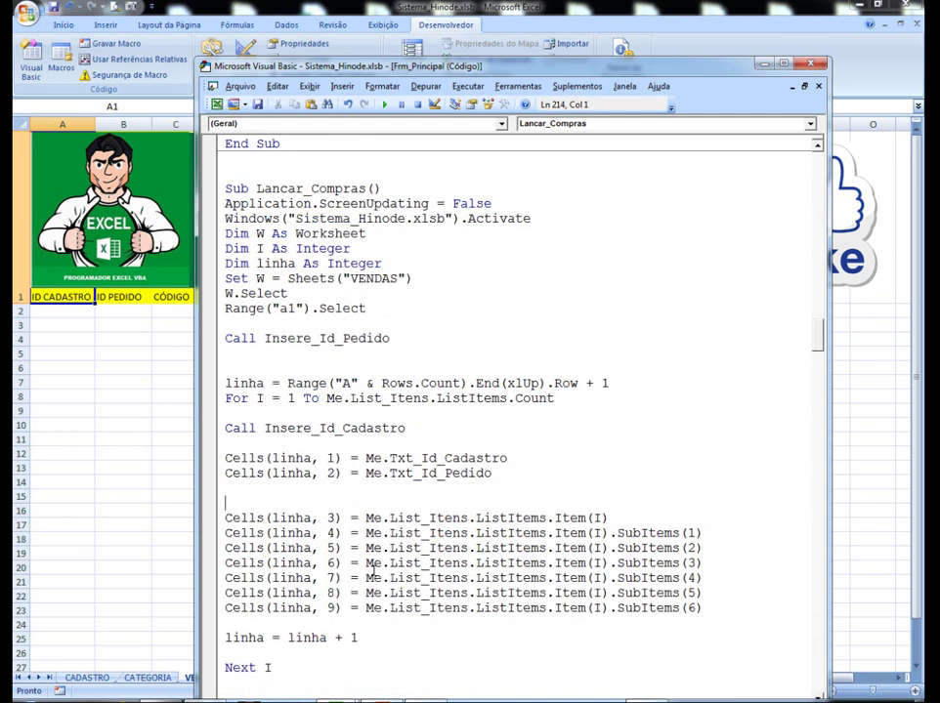
# Step: Close the VBA editor and run the Hinode system from the VENDAS sheet button
pyautogui.hotkey('alt', 'F11')
pyautogui.click(119, 394)
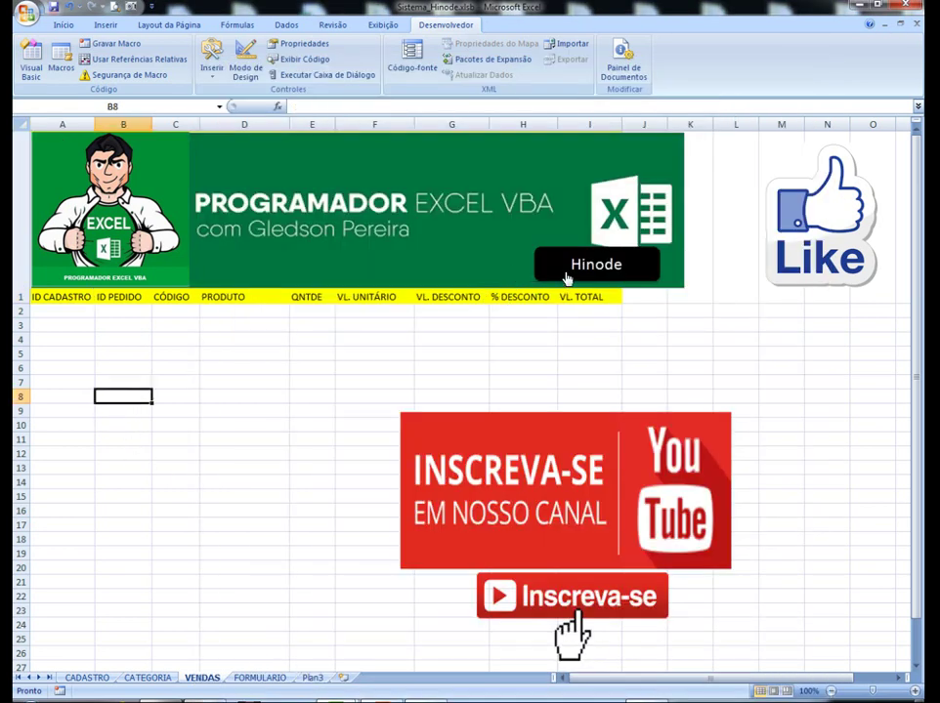
pyautogui.click(562, 274)
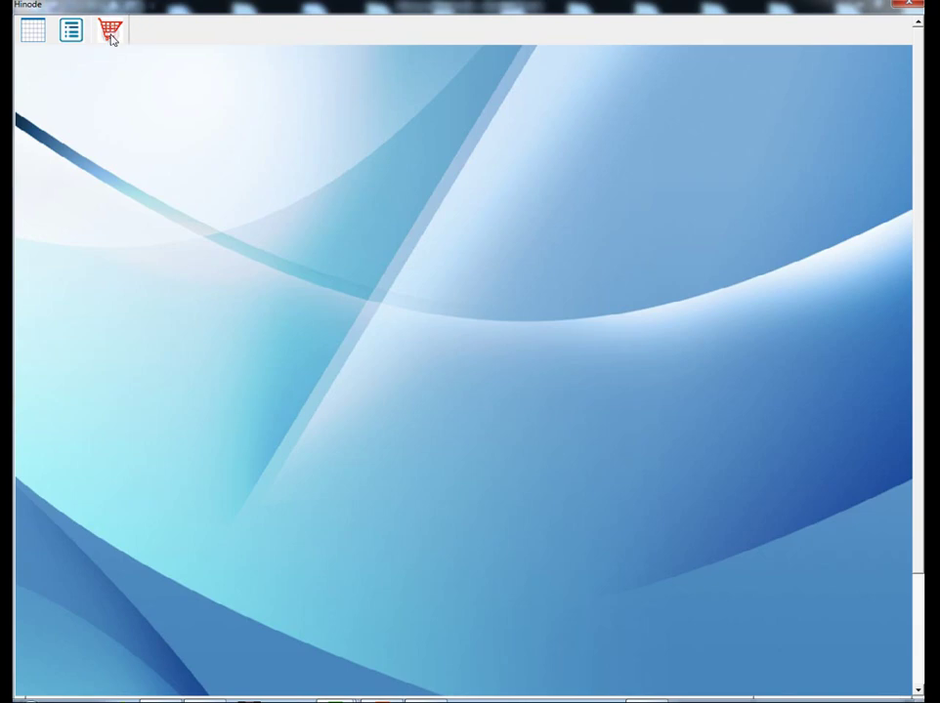
# Step: Open Meus Pedidos and add product 002301, AZZARO, quantity 2 to the cart
pyautogui.click(110, 34)
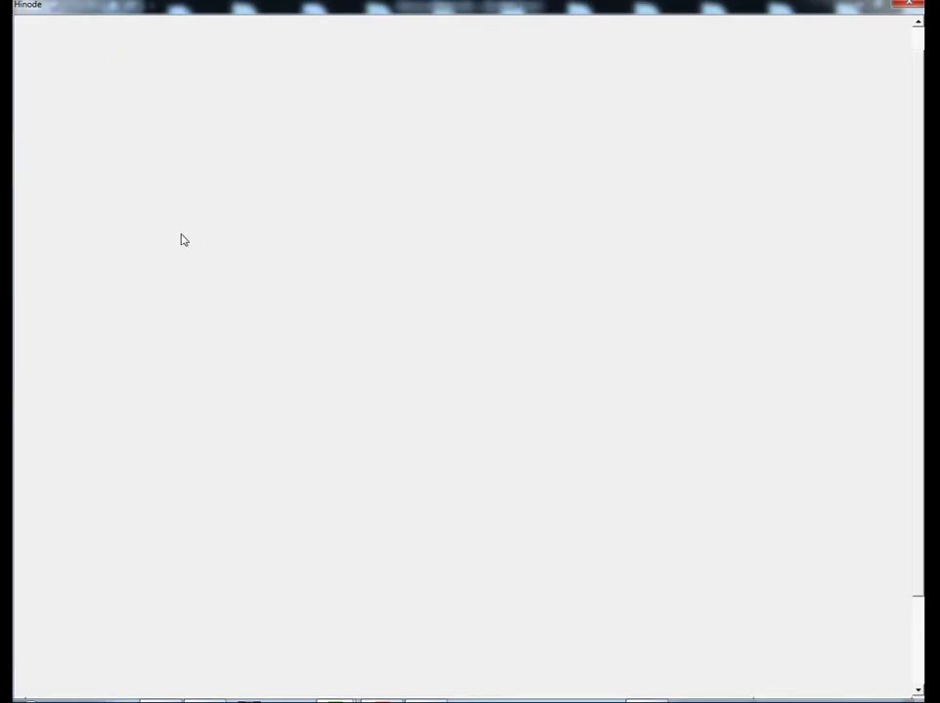
pyautogui.write('0')
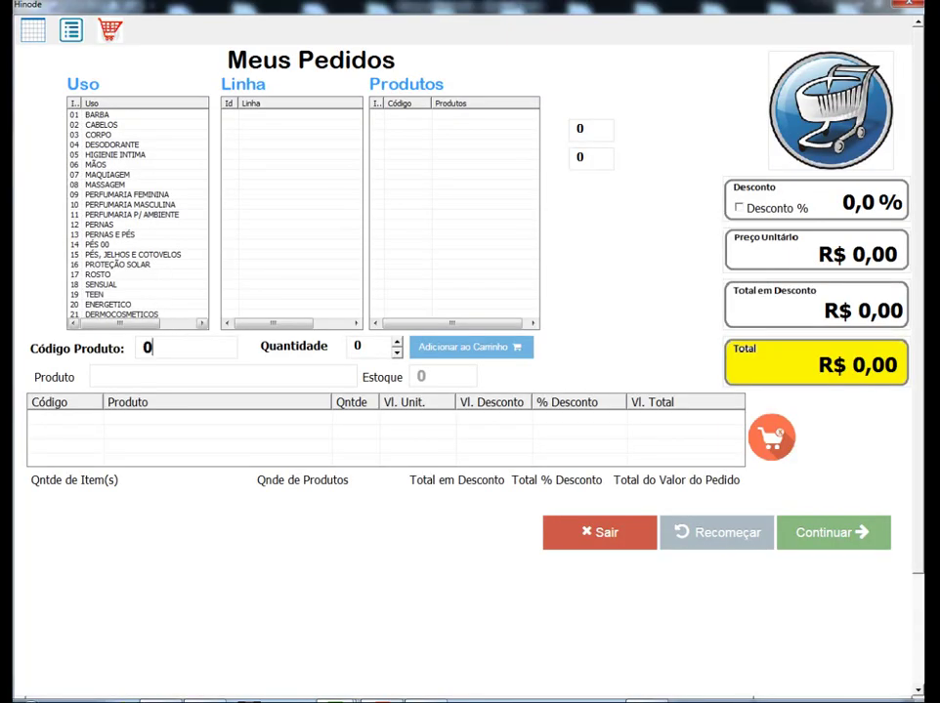
pyautogui.write('02301')
pyautogui.press('Return')
pyautogui.click(397, 342)
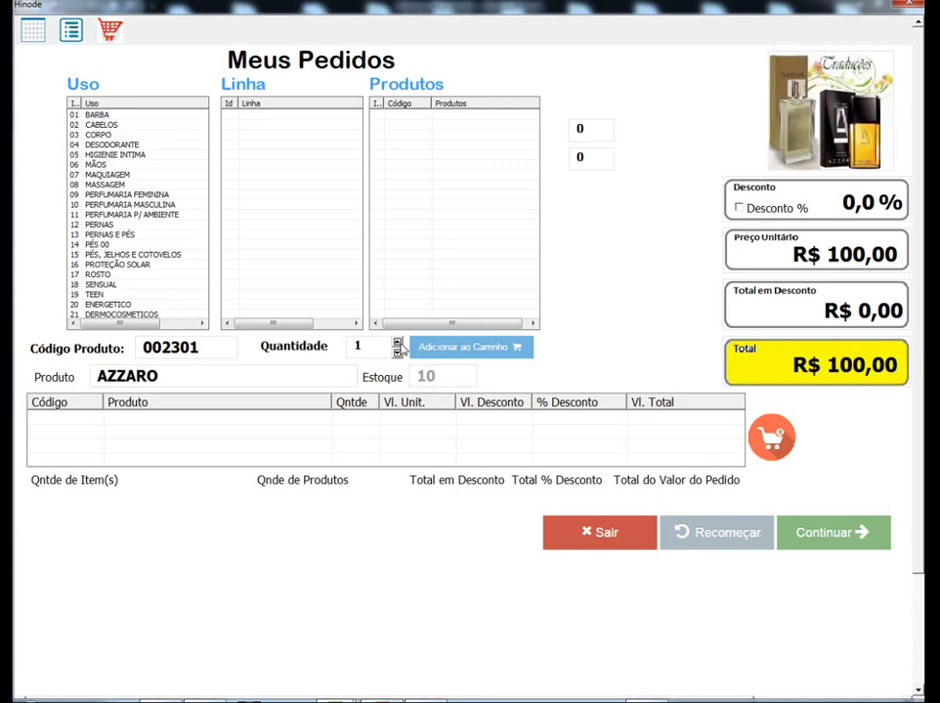
pyautogui.click(397, 342)
pyautogui.click(459, 350)
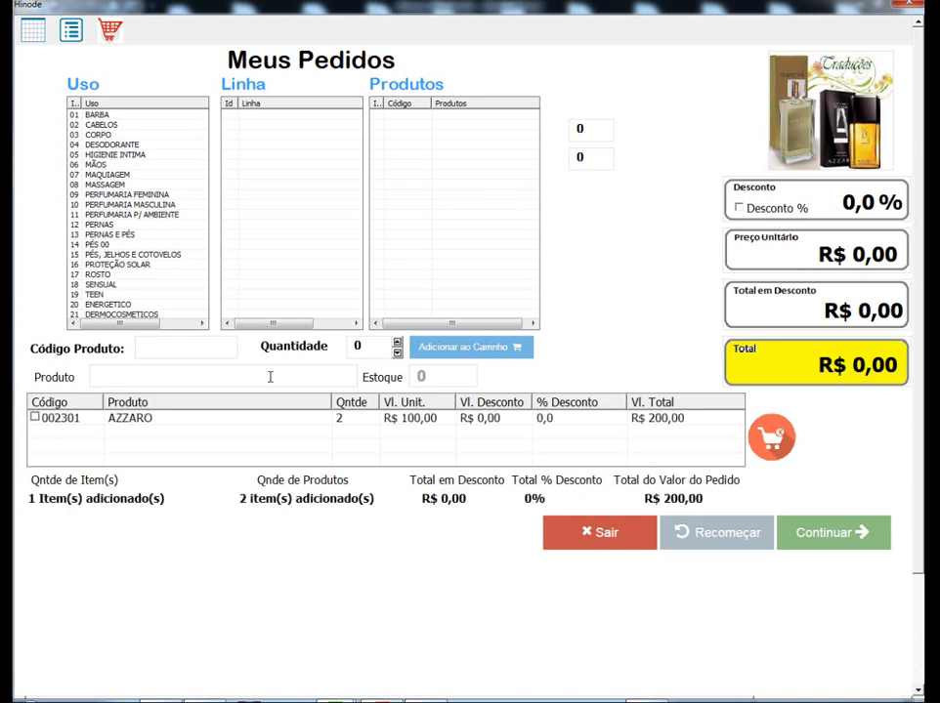
# Step: Add product 002302, KOUROS FRAICHEUR, quantity 3 to the cart
pyautogui.click(149, 349)
pyautogui.write('00')
pyautogui.write('2302')
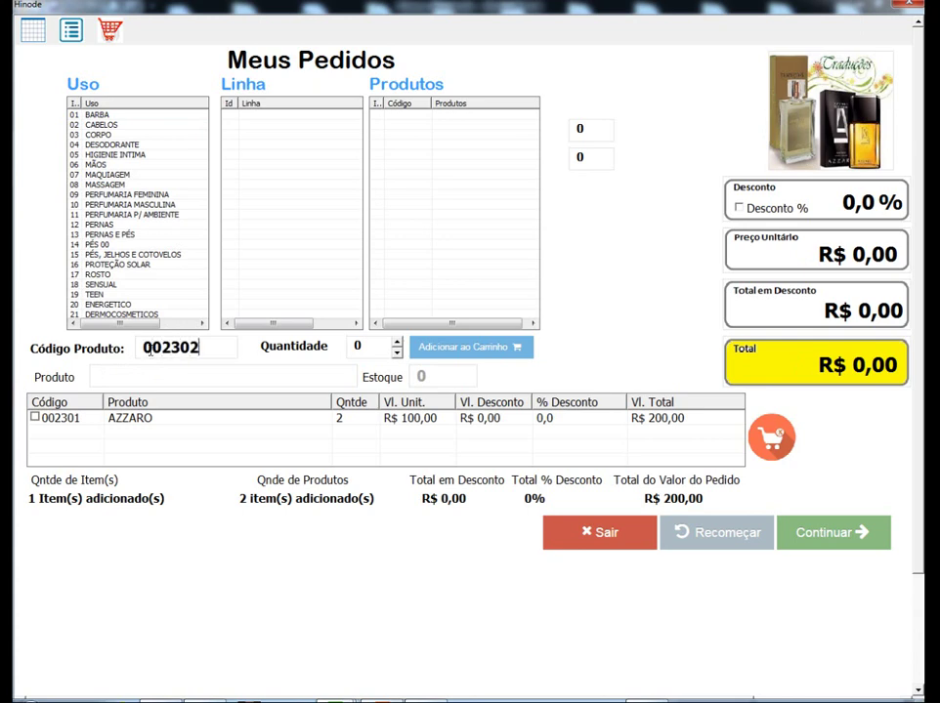
pyautogui.press('Return')
pyautogui.click(396, 343)
pyautogui.click(397, 344)
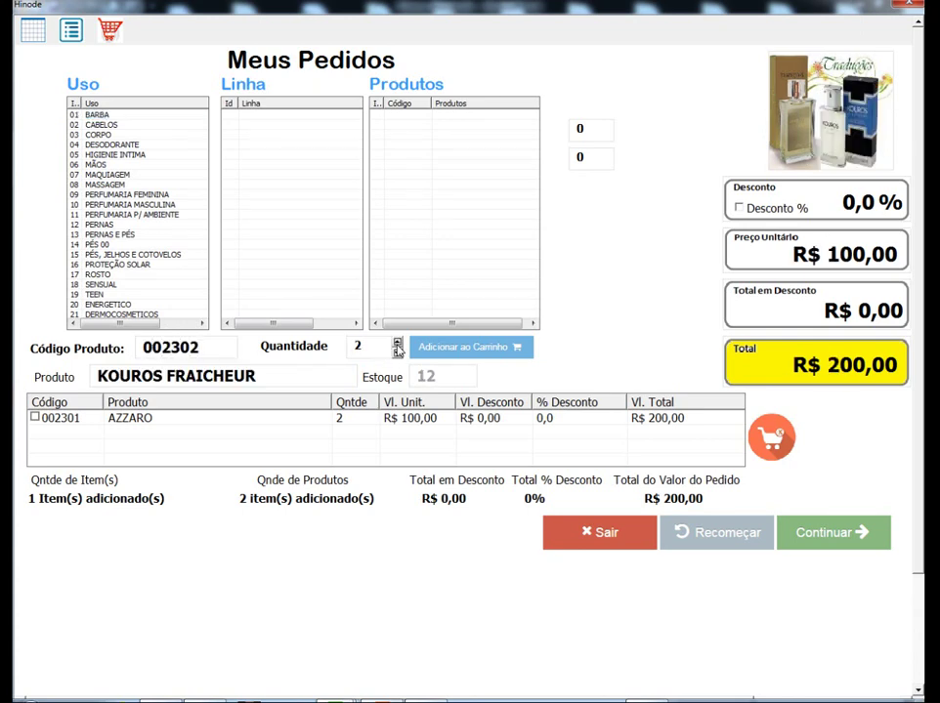
pyautogui.click(397, 344)
pyautogui.click(446, 354)
# Step: Add product 002303, POLO, quantity 1 to the cart
pyautogui.click(220, 348)
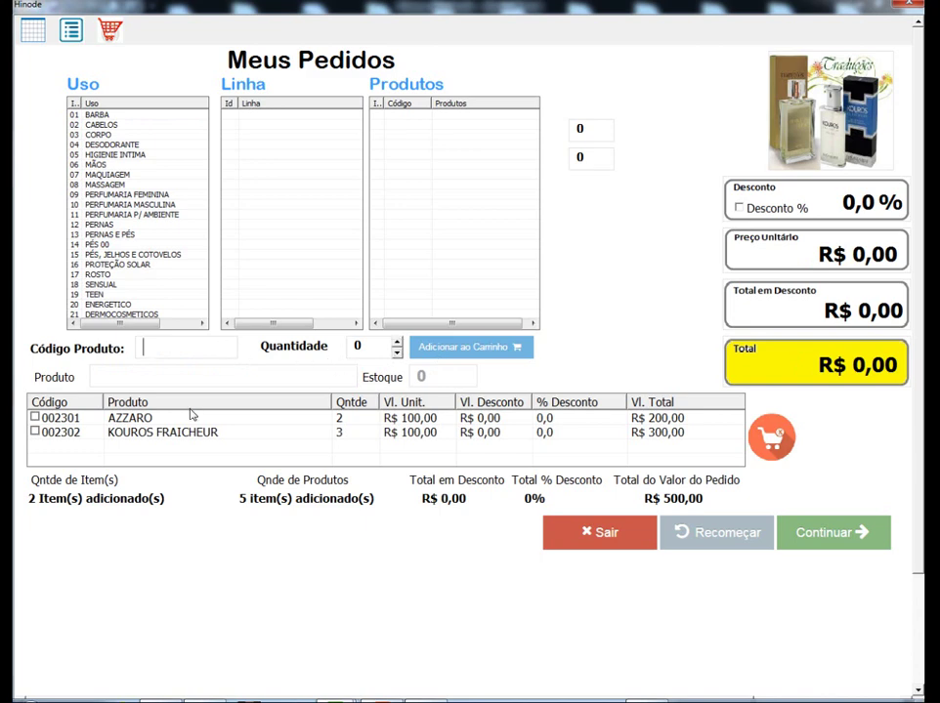
pyautogui.write('002303')
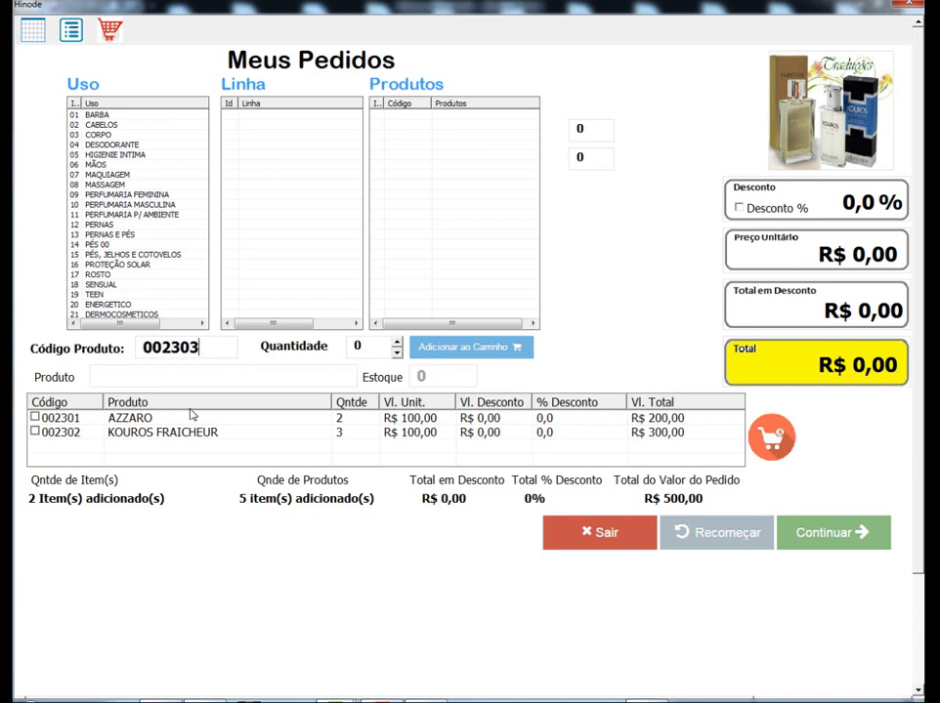
pyautogui.press('Return')
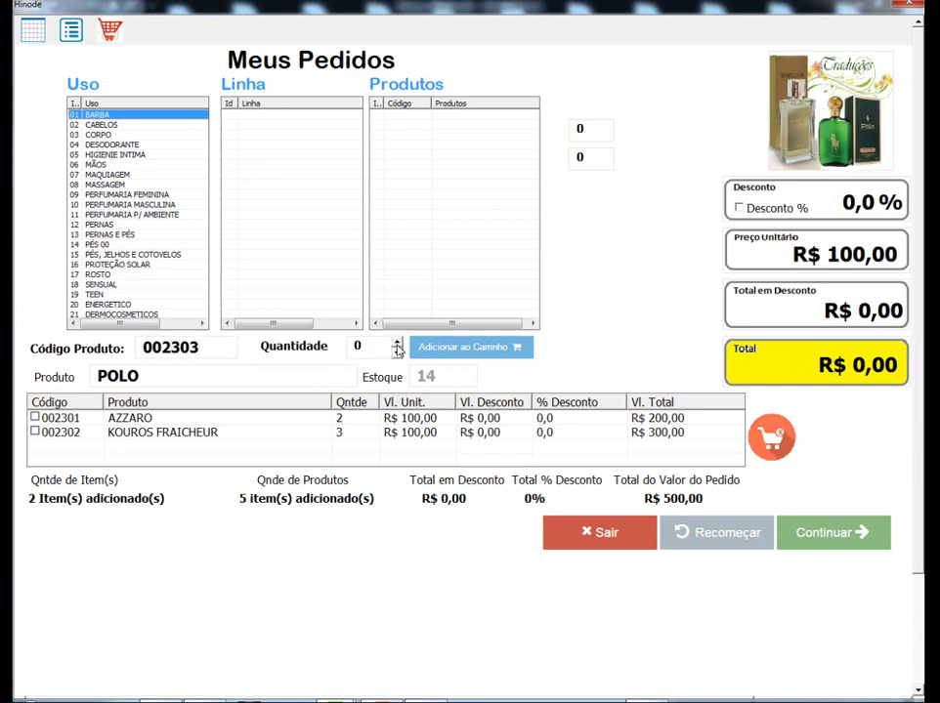
pyautogui.click(398, 346)
pyautogui.click(439, 350)
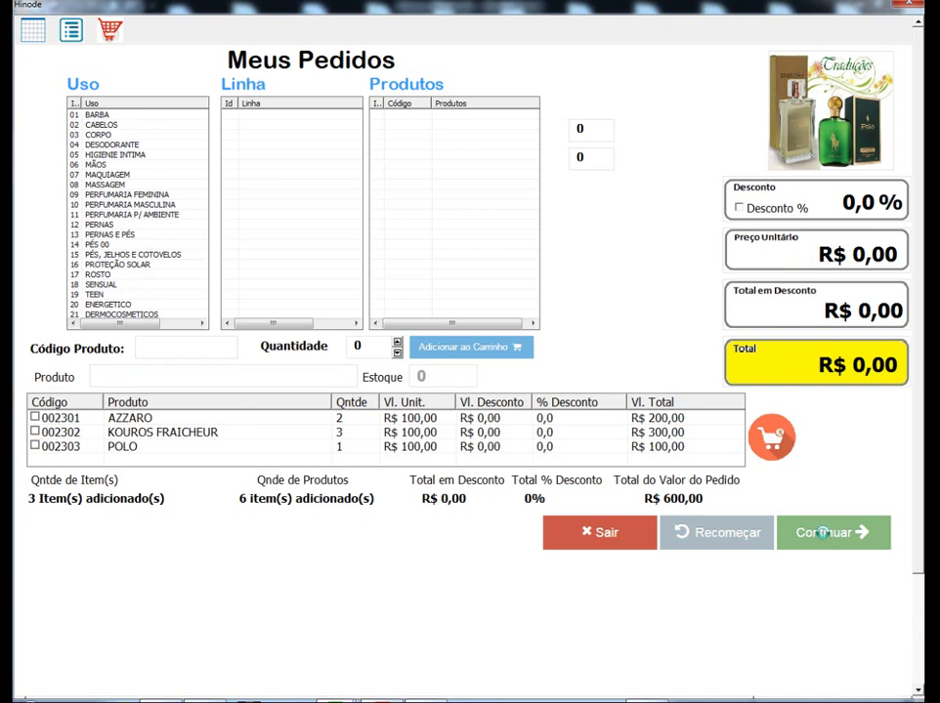
# Step: Post the order with Continuar and dismiss the 'Lançamentos realizados com sucesso' message
pyautogui.click(822, 535)
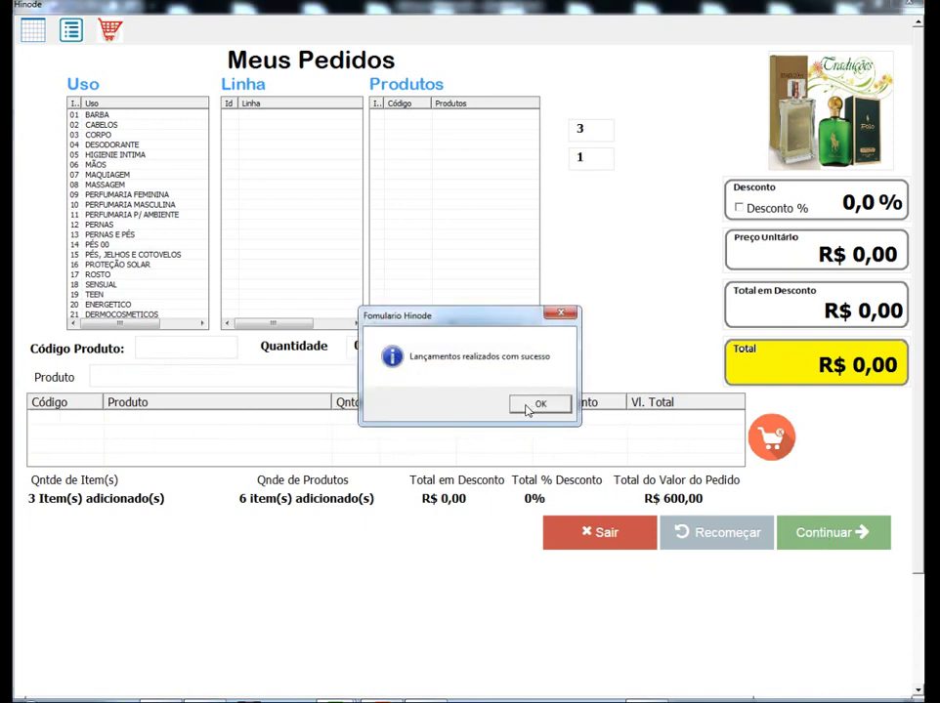
pyautogui.press('Return')
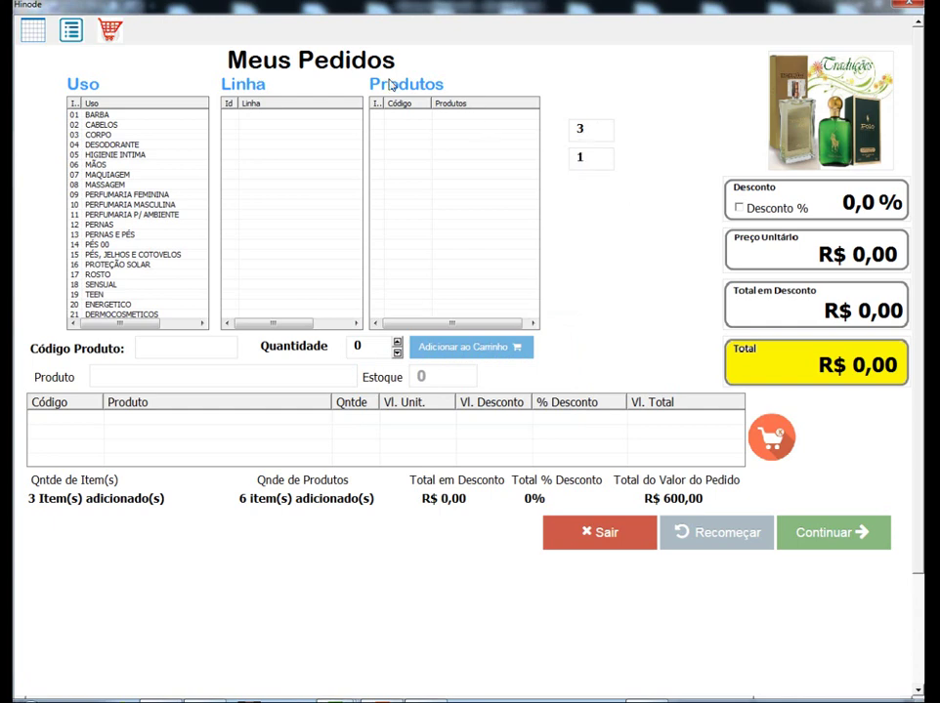
# Step: Close the order form, check the three order-1 sales on VENDAS, and relaunch Hinode
pyautogui.click(904, 7)
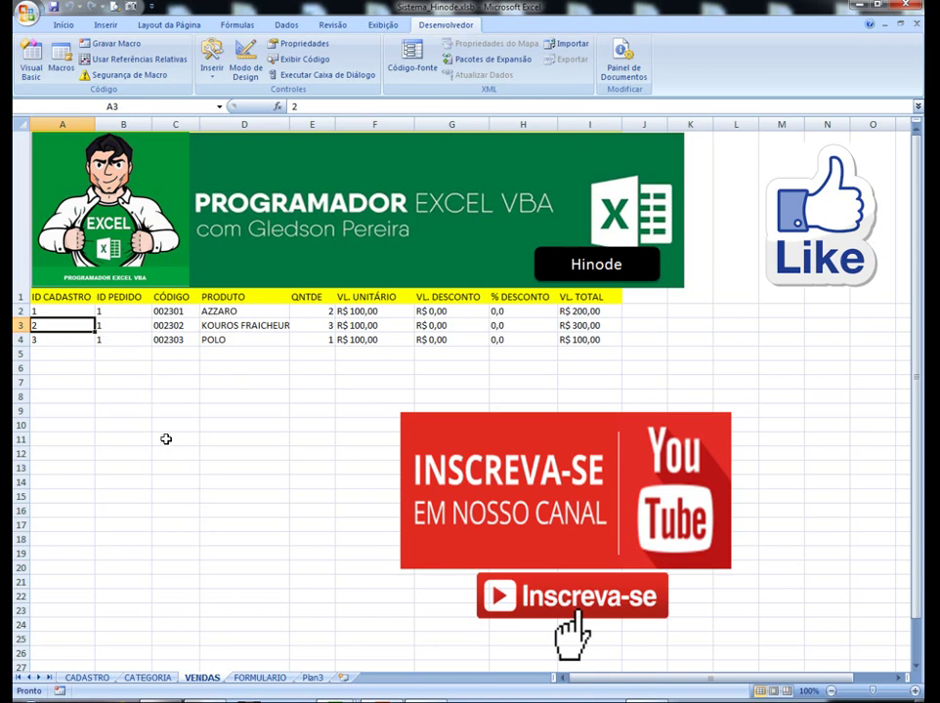
pyautogui.click(634, 274)
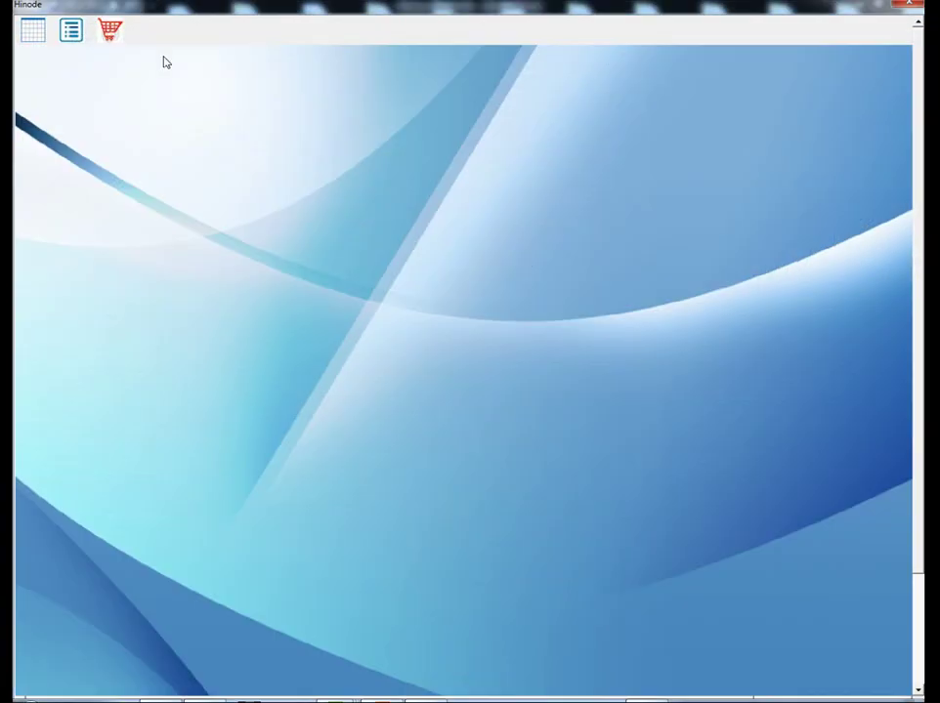
# Step: In the Meus Pedidos form, add product 002304 (DOLCE & CABBANA) with quantity 2 to the cart
pyautogui.click(112, 35)
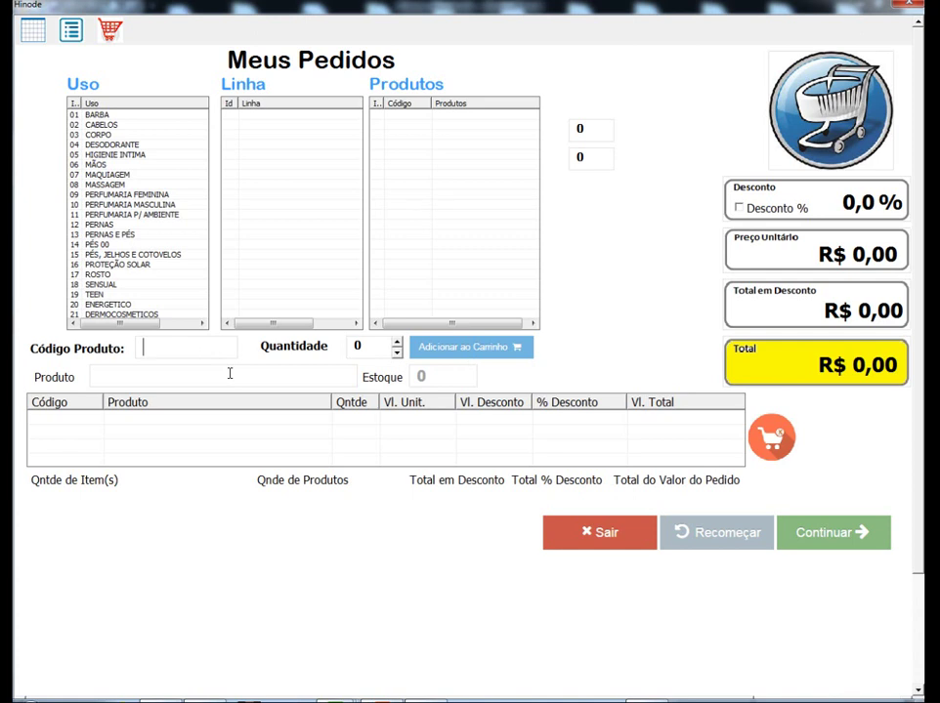
pyautogui.write('002304')
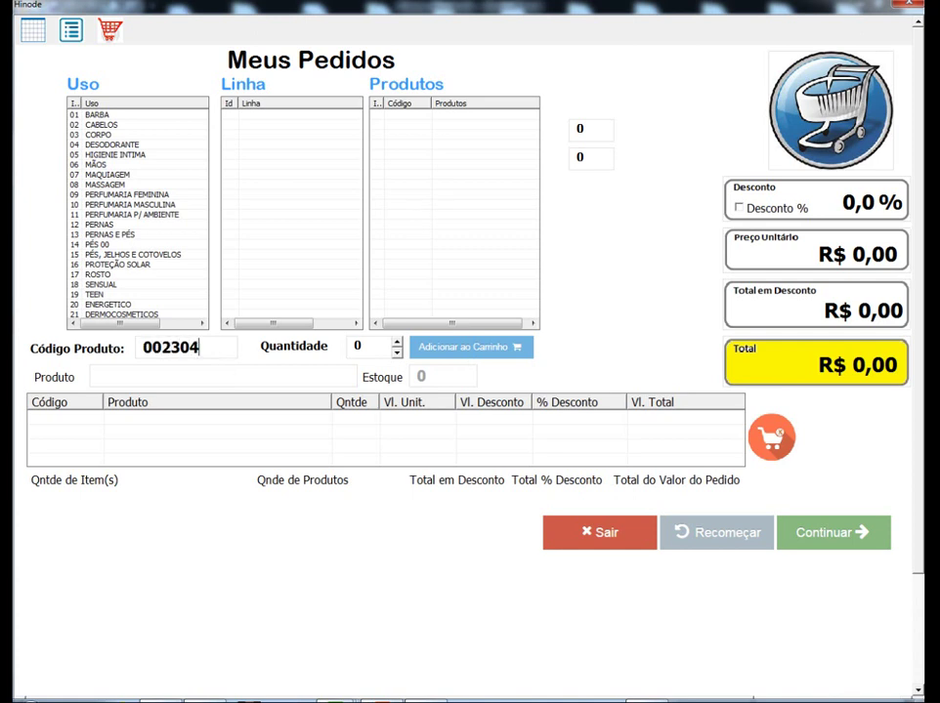
pyautogui.press('Return')
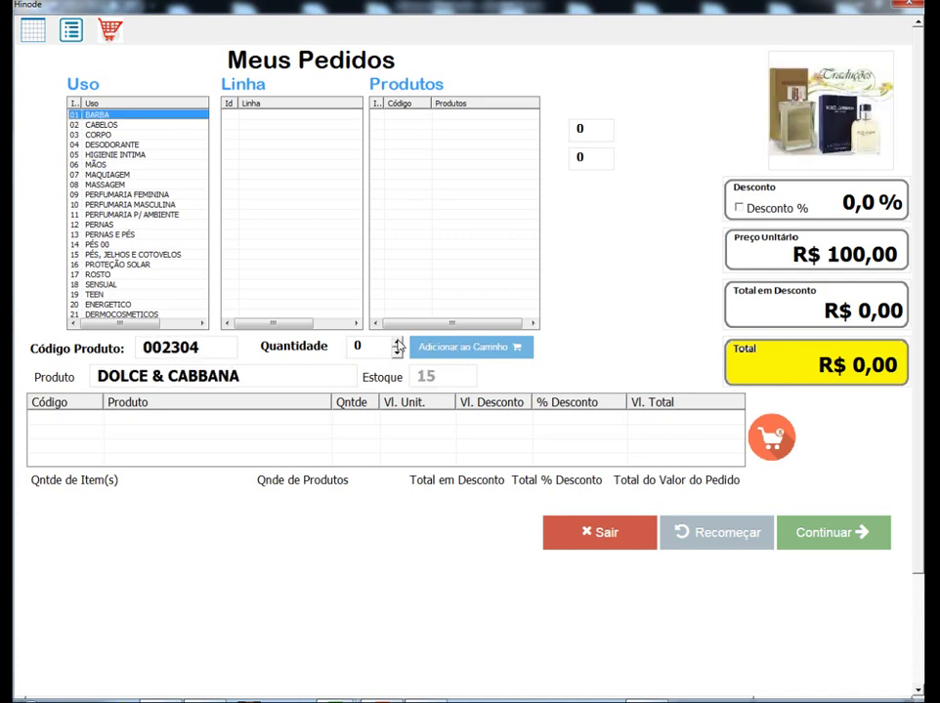
pyautogui.click(397, 341)
pyautogui.click(396, 341)
pyautogui.click(440, 349)
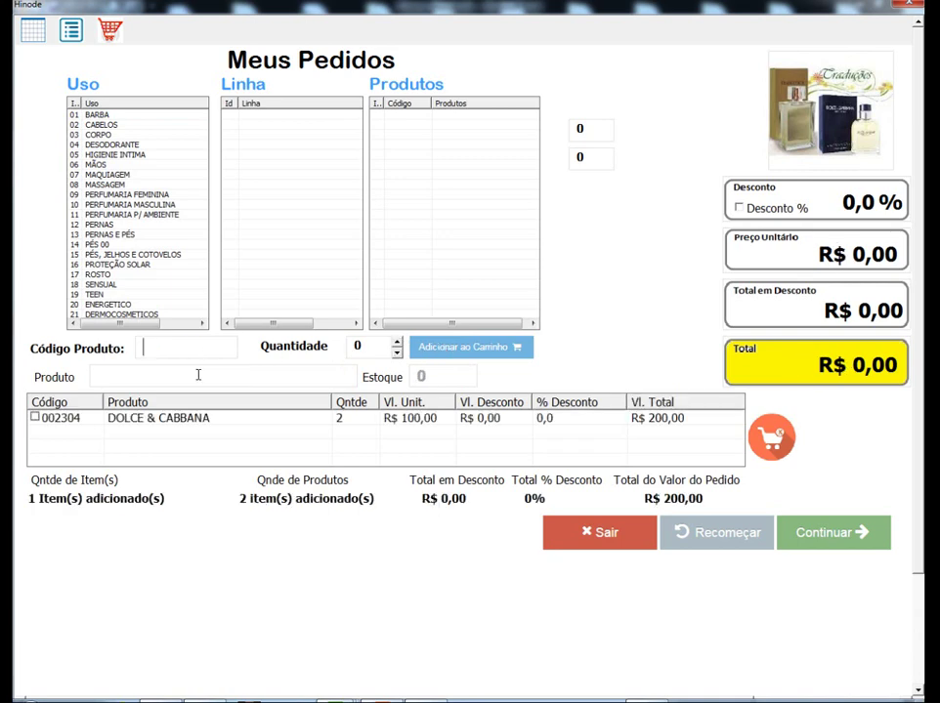
# Step: Add product 002305 (CHANEL 5) with quantity 4 to the cart
pyautogui.write('002305')
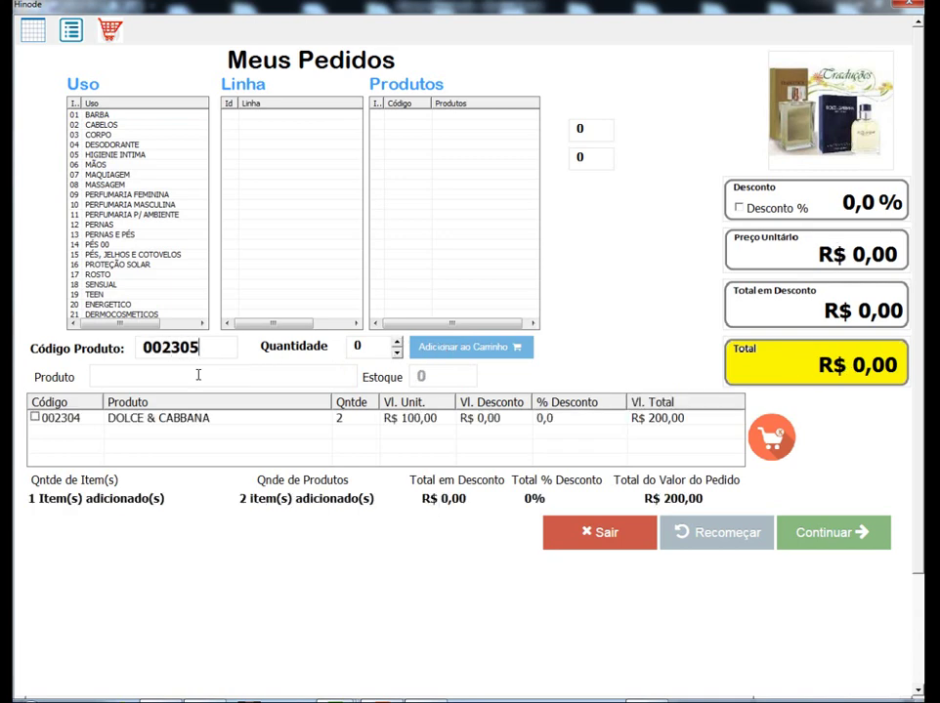
pyautogui.press('Return')
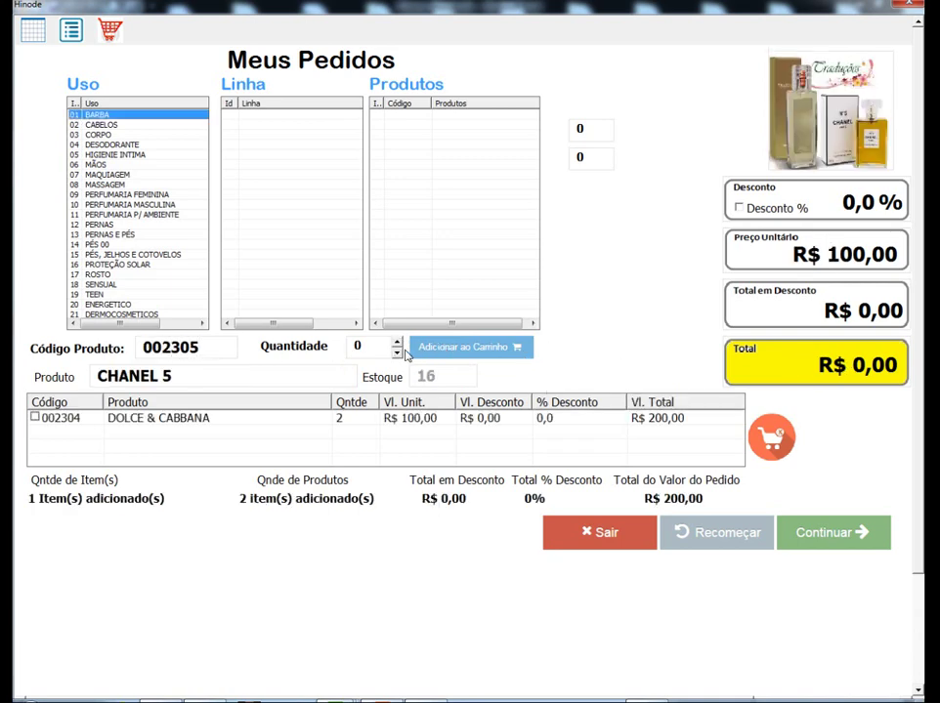
pyautogui.click(397, 342)
pyautogui.click(398, 343)
pyautogui.click(397, 343)
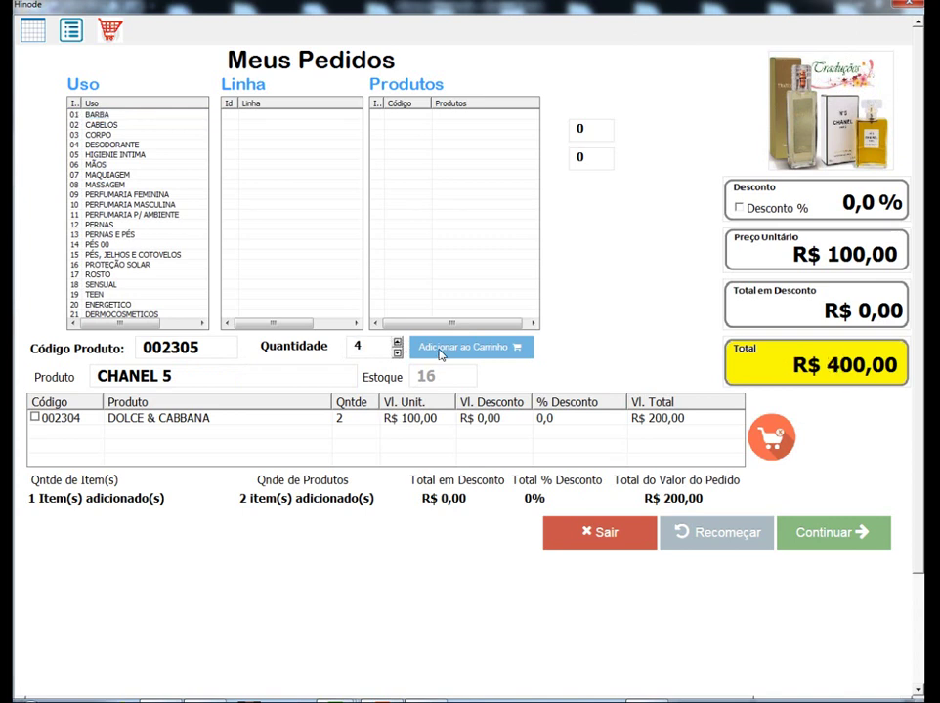
pyautogui.click(441, 350)
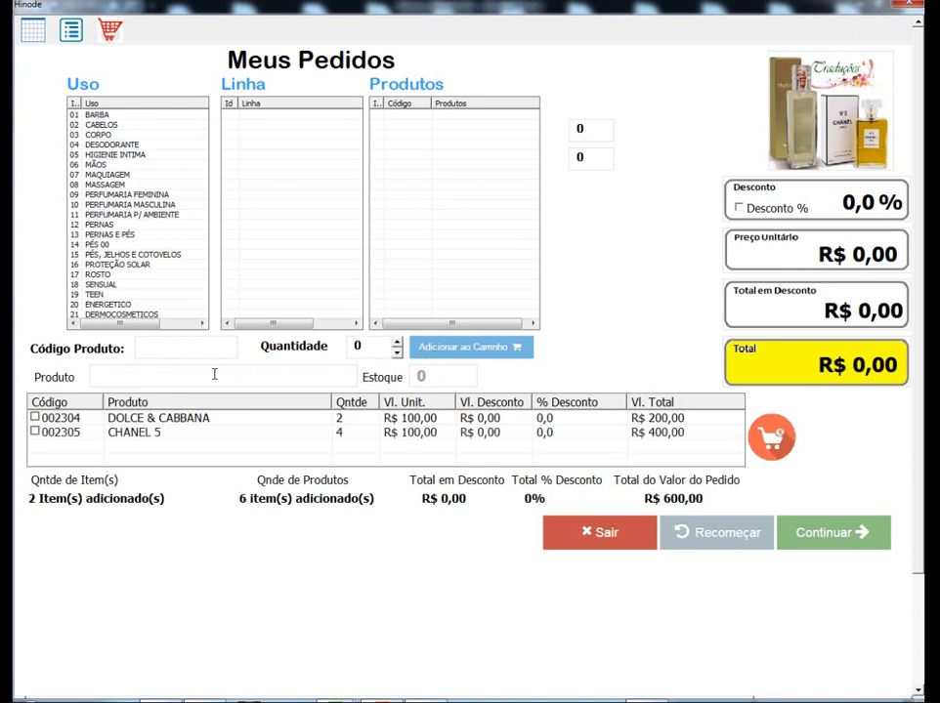
# Step: Add product 002301 (AZZARO) with quantity 3, then post the R$ 900,00 order
pyautogui.write('002301')
pyautogui.press('Return')
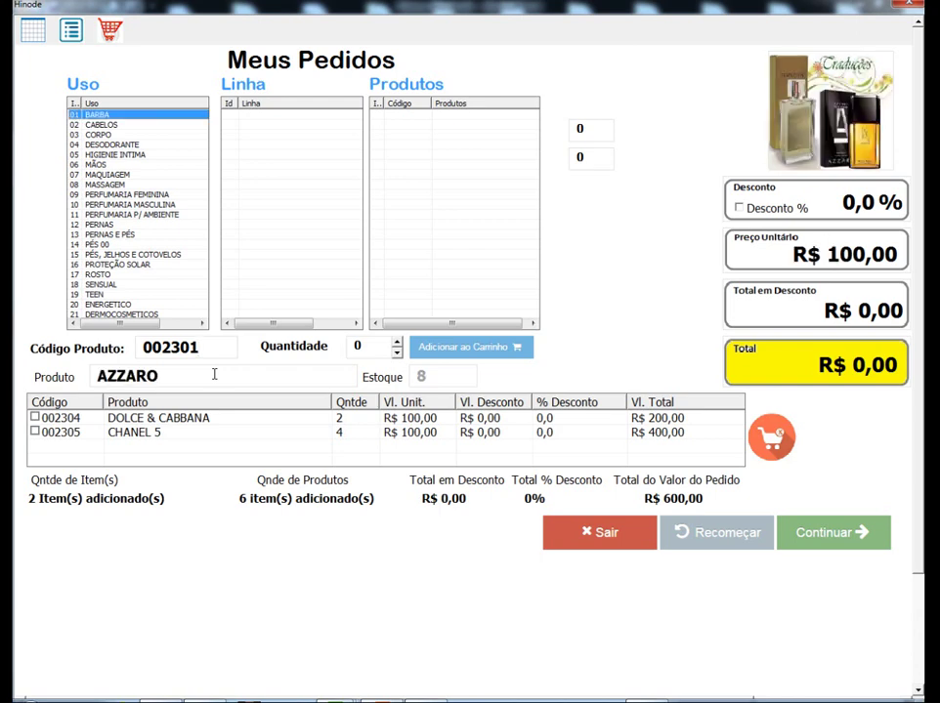
pyautogui.click(398, 343)
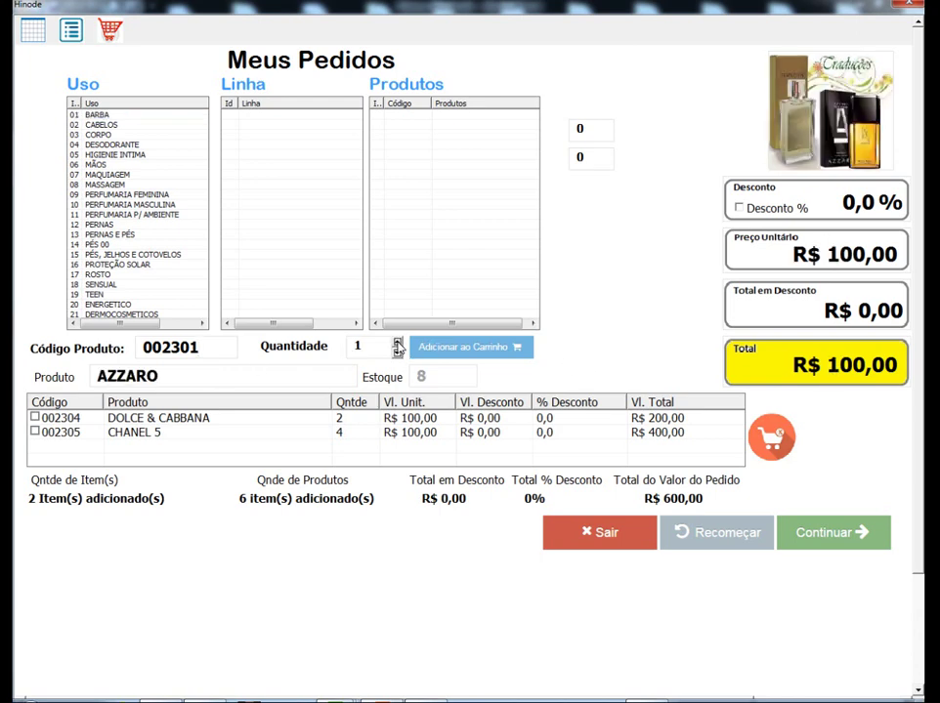
pyautogui.click(398, 343)
pyautogui.click(398, 343)
pyautogui.click(455, 347)
pyautogui.click(811, 534)
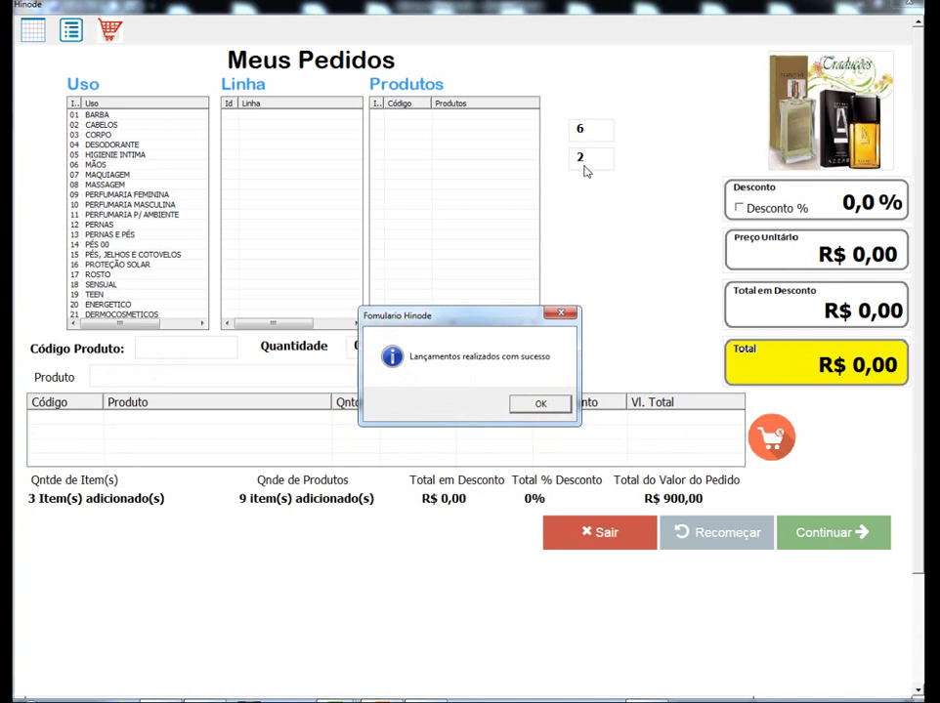
# Step: Dismiss the success message and close the Meus Pedidos form to reveal VENDAS rows 4–6
pyautogui.click(544, 404)
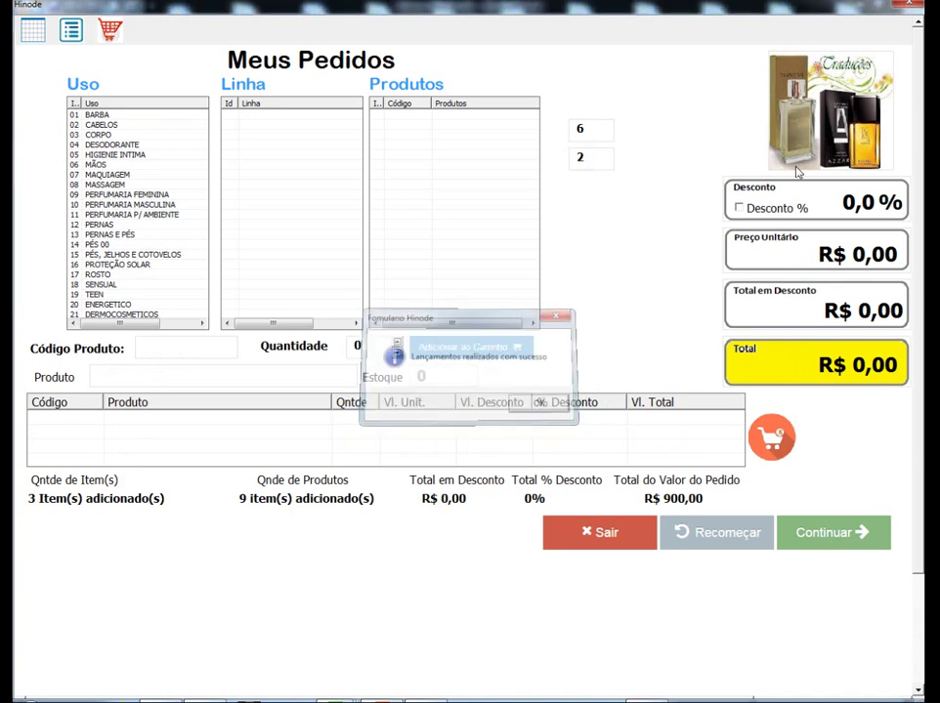
pyautogui.click(909, 5)
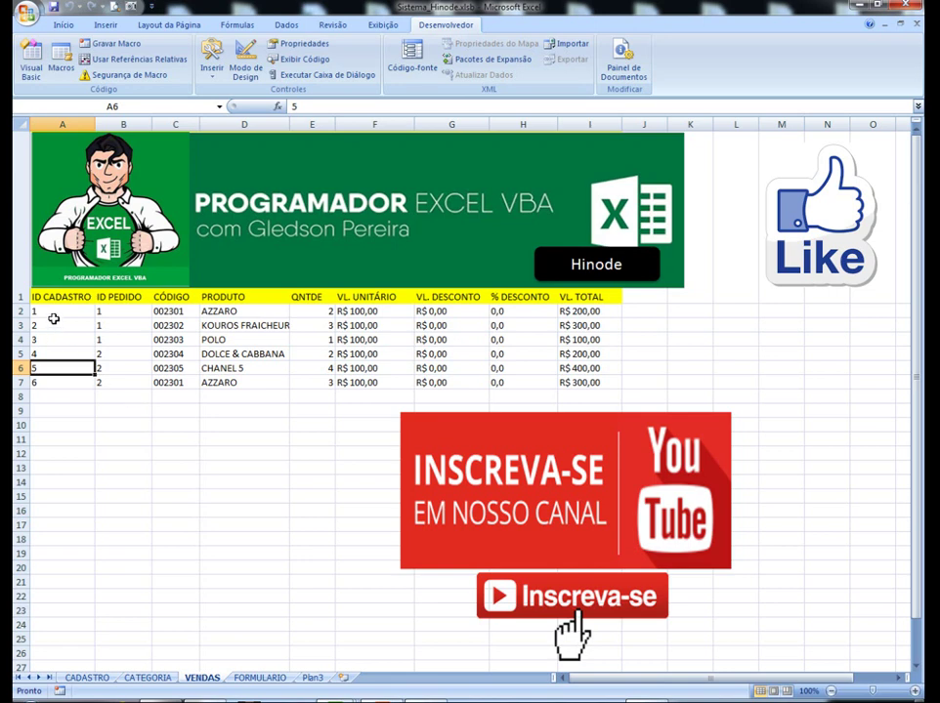